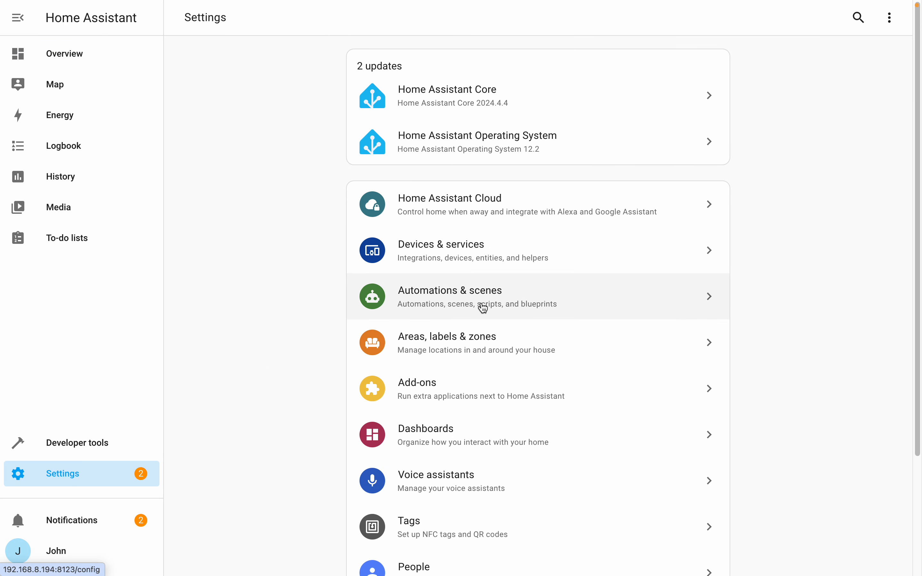
Create a new empty automation from scratch in the Automations & scenes settings
{"action": "left_click", "coordinate": [483, 308]}
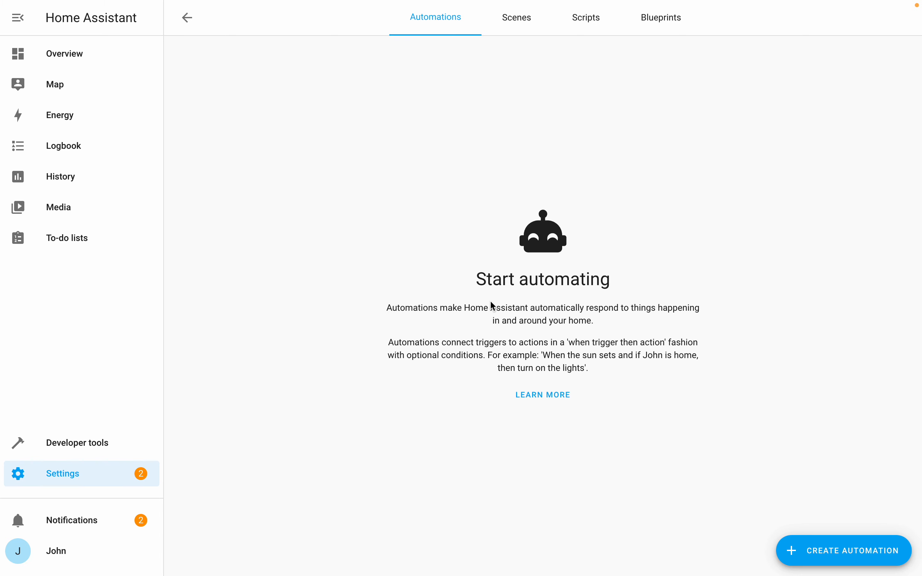
{"action": "left_click", "coordinate": [837, 563]}
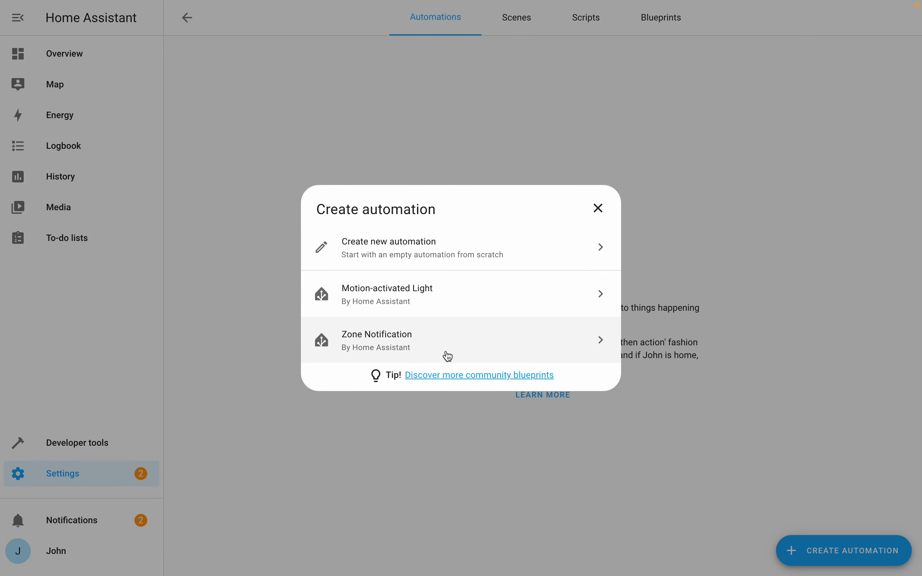
{"action": "left_click", "coordinate": [425, 262]}
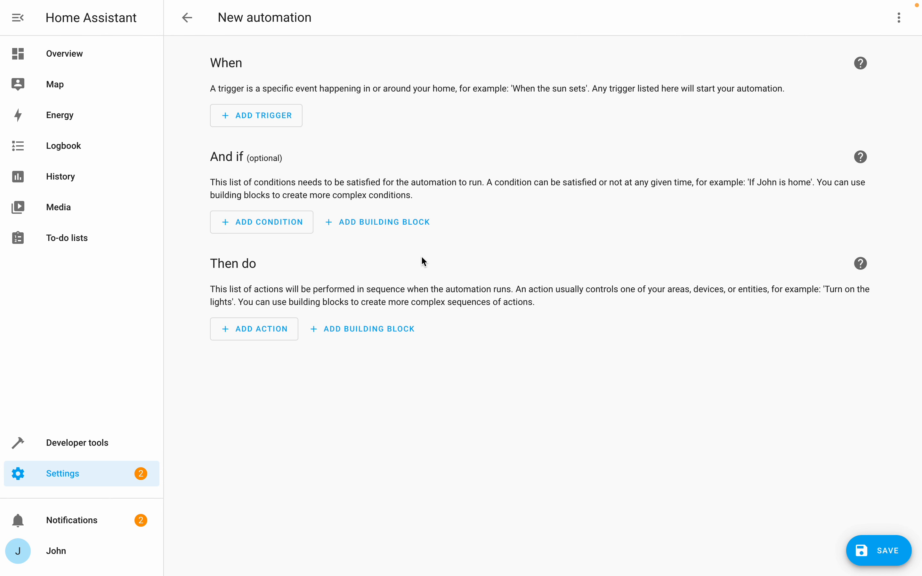
Add a time pattern trigger with its seconds set to 30, leaving hours and minutes empty
{"action": "left_click", "coordinate": [268, 122]}
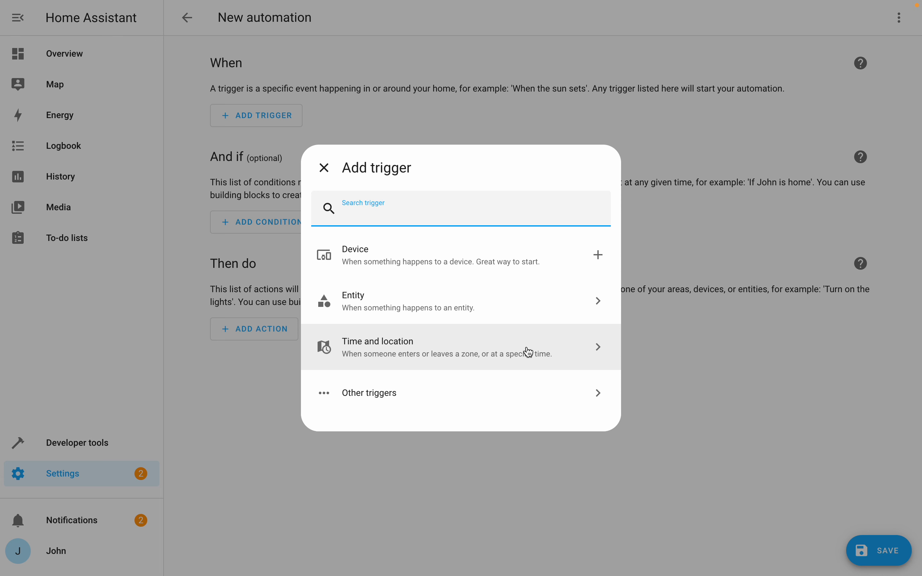
{"action": "left_click", "coordinate": [601, 351]}
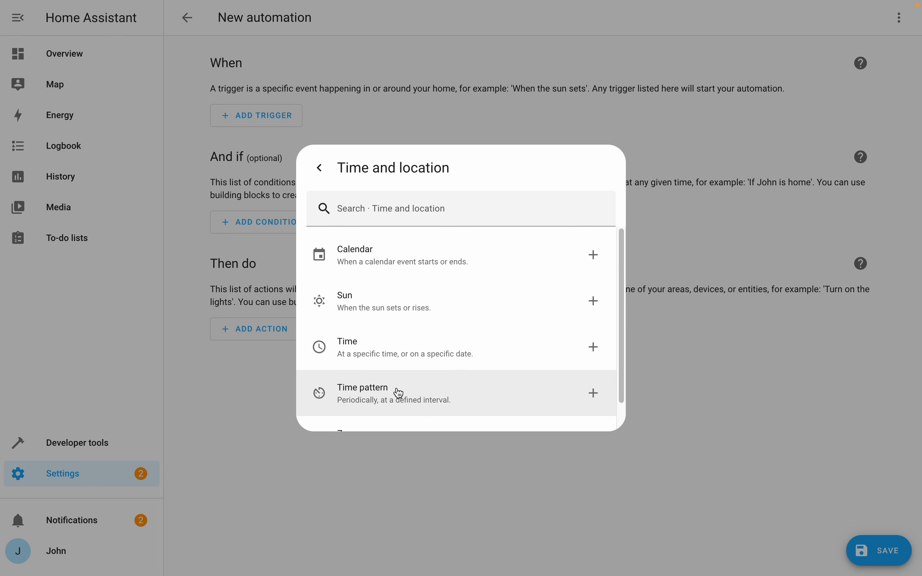
{"action": "left_click", "coordinate": [389, 404]}
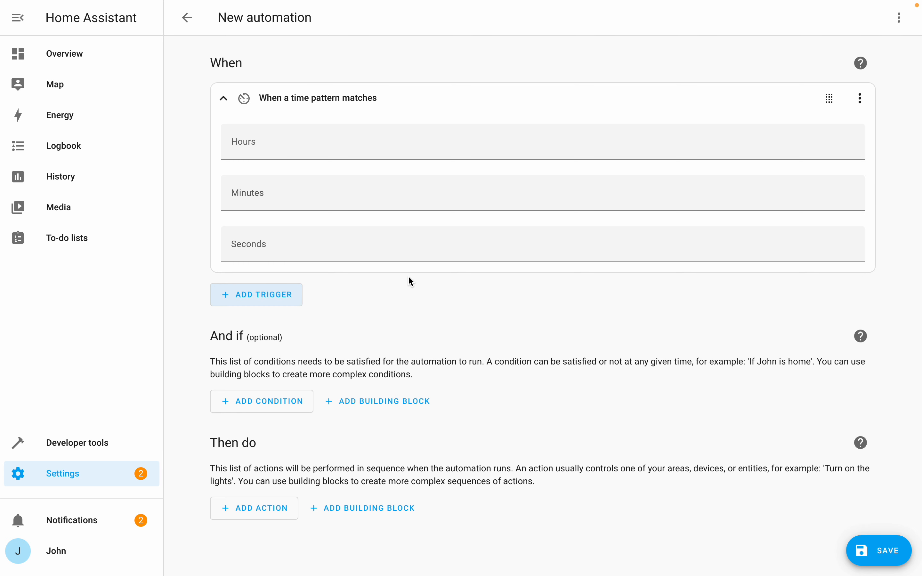
{"action": "left_click", "coordinate": [297, 243]}
{"action": "type", "text": "30"}
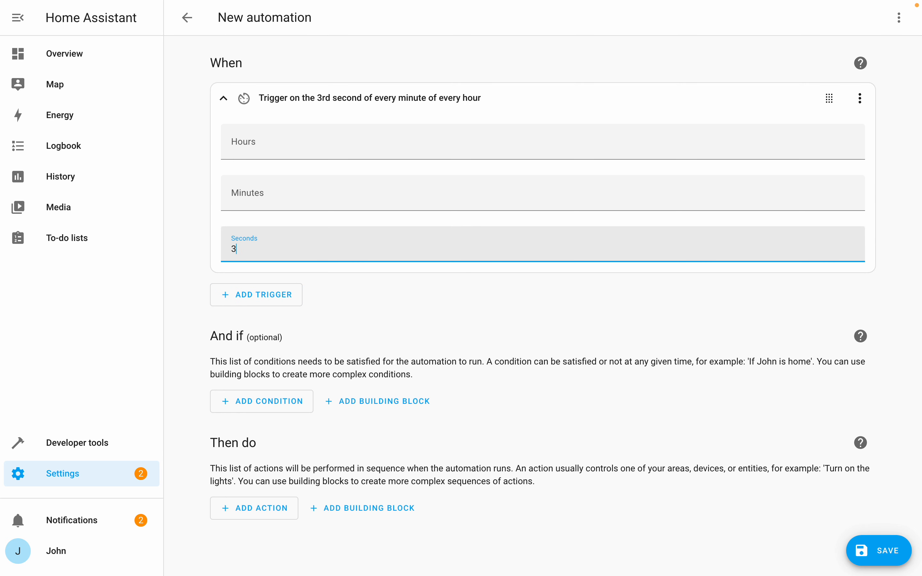
{"action": "left_click", "coordinate": [456, 309]}
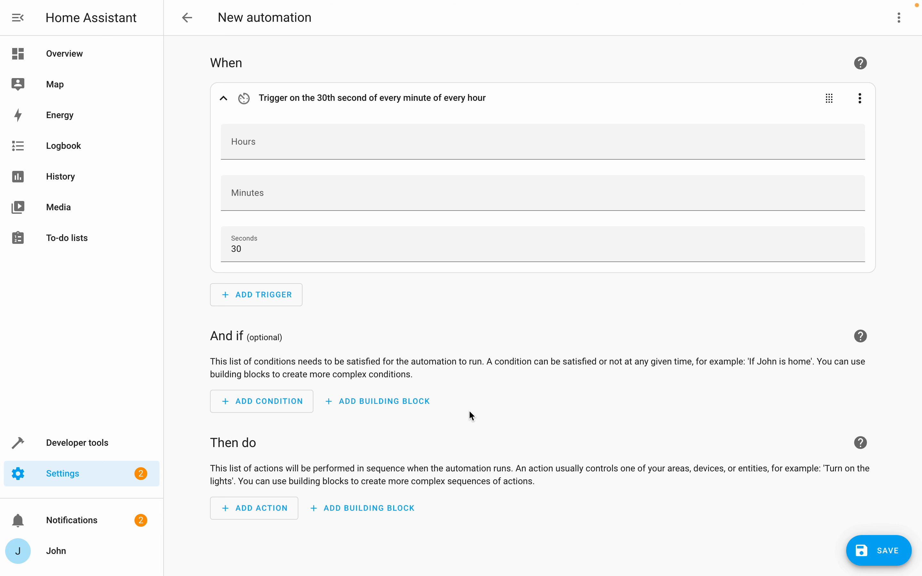
Add a device condition requiring that WiZ [desk] is on, and collapse the condition and trigger cards
{"action": "left_click", "coordinate": [299, 410]}
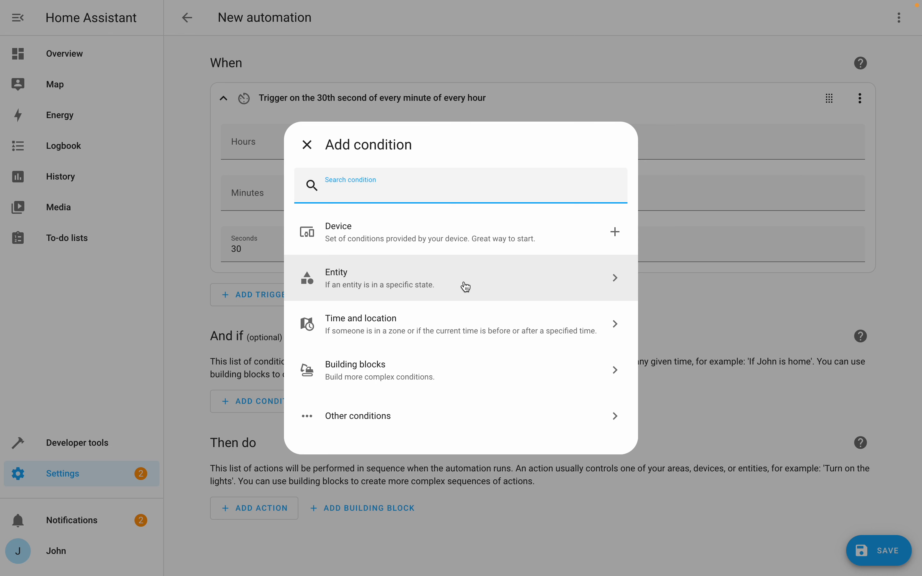
{"action": "left_click", "coordinate": [484, 240]}
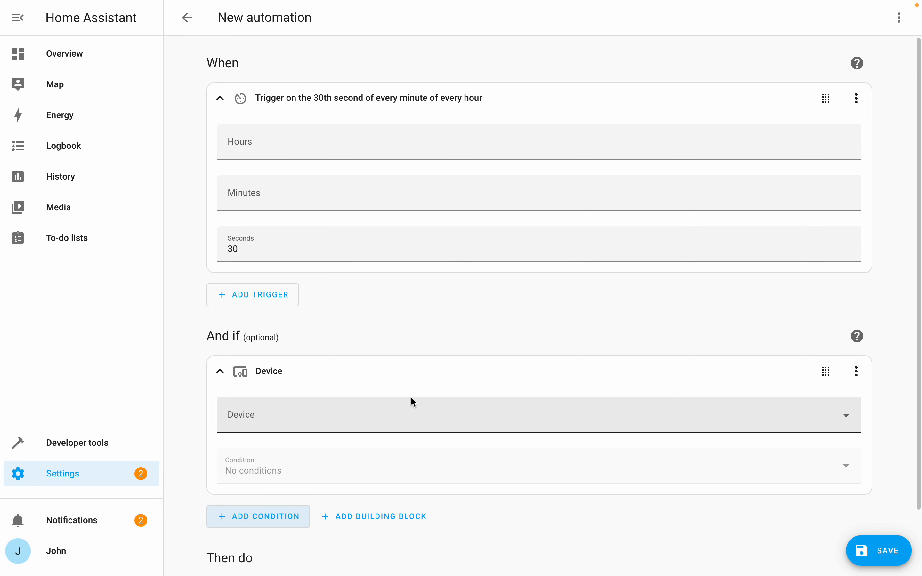
{"action": "left_click", "coordinate": [432, 418]}
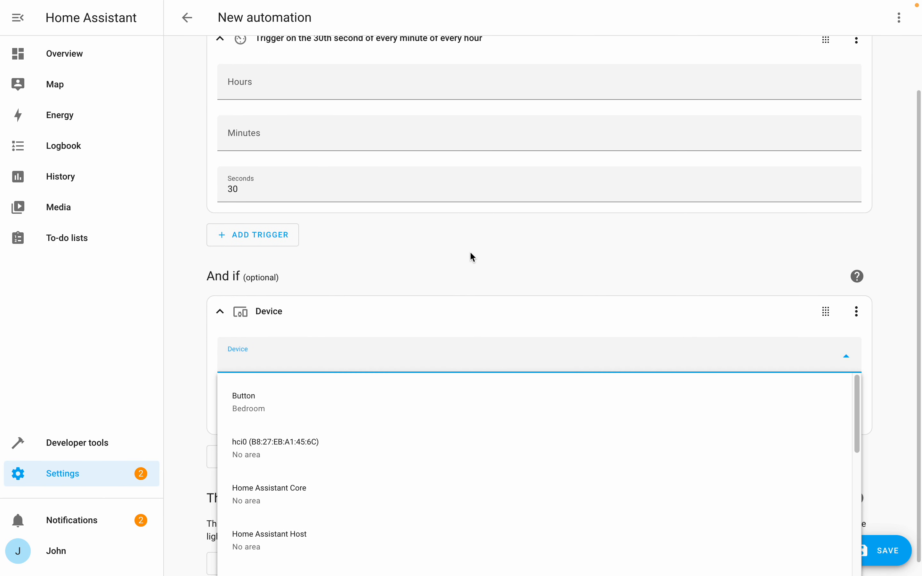
{"action": "scroll", "coordinate": [441, 423], "scroll_direction": "down", "scroll_amount": 8}
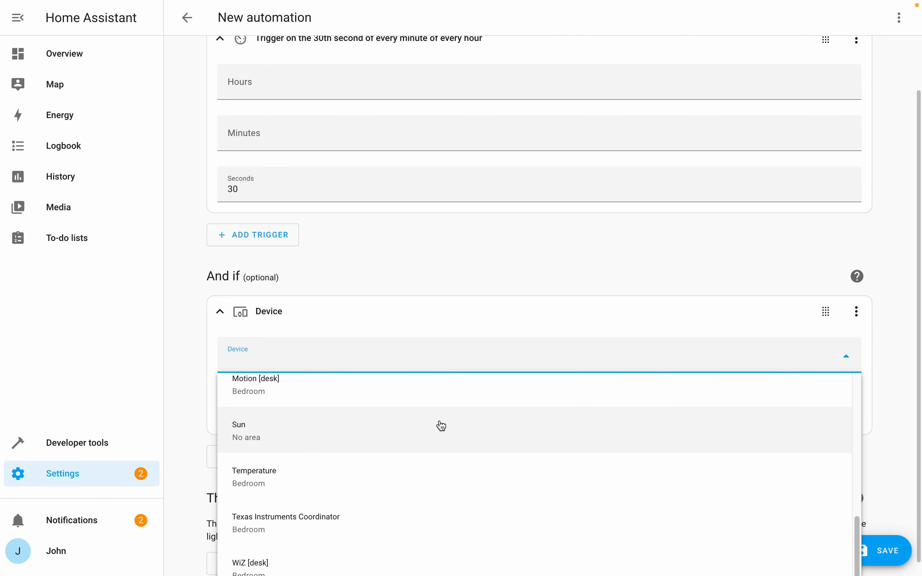
{"action": "left_click", "coordinate": [346, 566]}
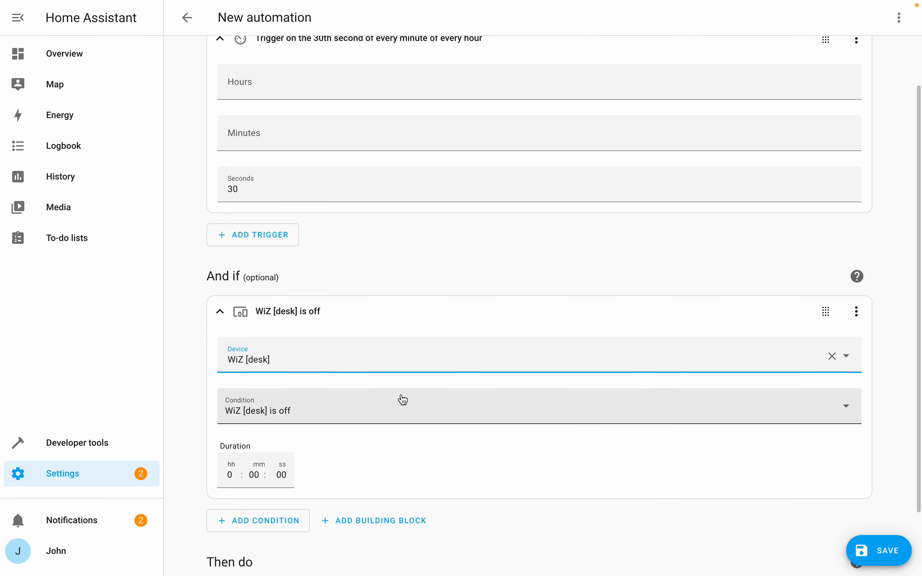
{"action": "left_click", "coordinate": [357, 416]}
{"action": "left_click", "coordinate": [345, 480]}
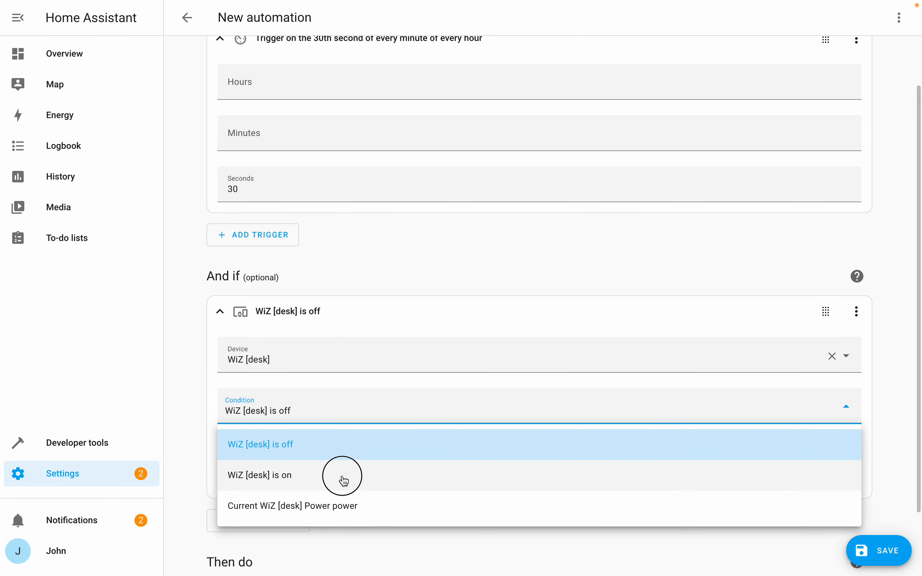
{"action": "left_click", "coordinate": [443, 451]}
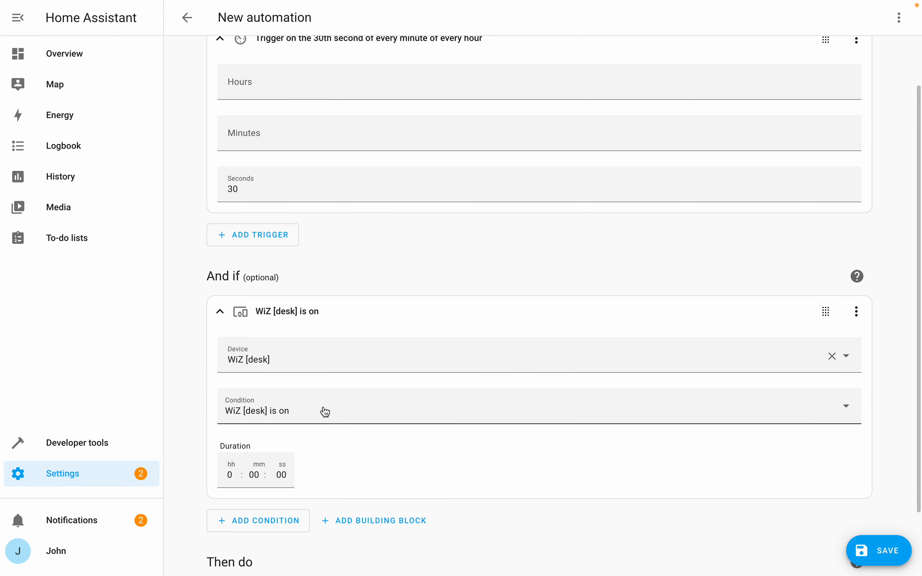
{"action": "left_click", "coordinate": [220, 311]}
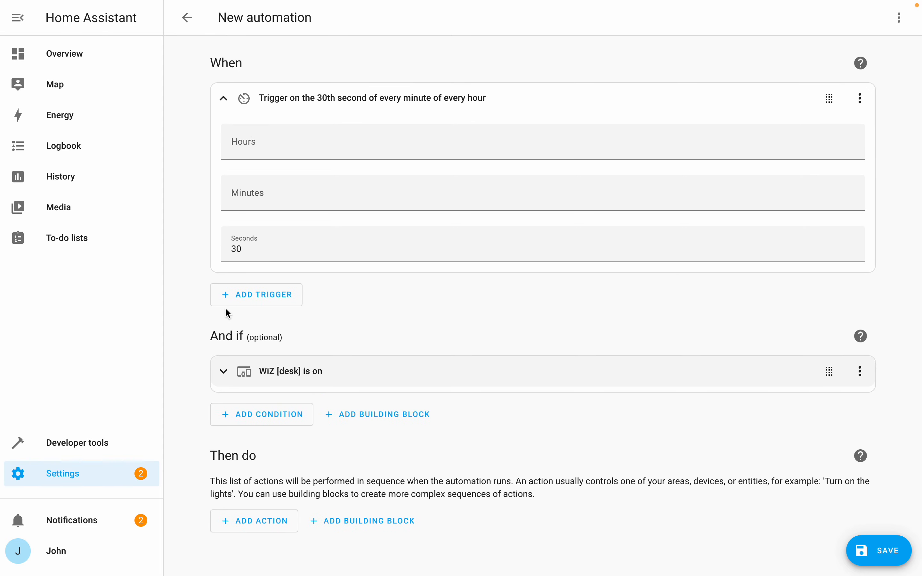
{"action": "left_click", "coordinate": [223, 99]}
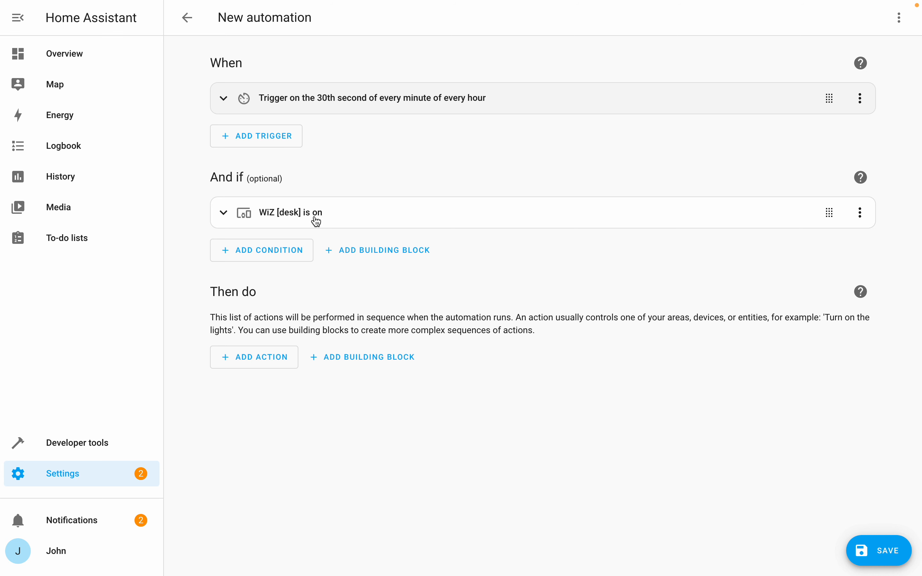
Add a device action for WiZ [desk] that increases its brightness
{"action": "left_click", "coordinate": [281, 362]}
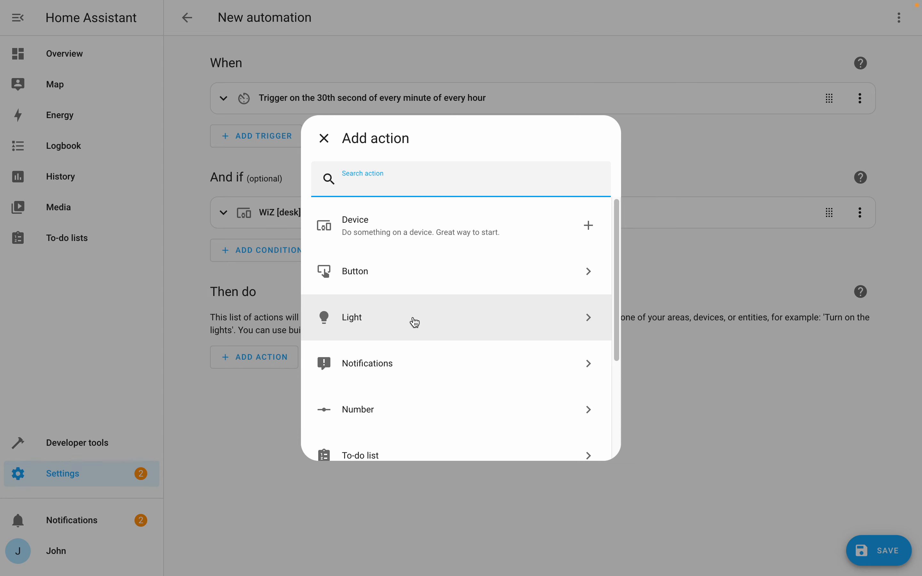
{"action": "left_click", "coordinate": [415, 323]}
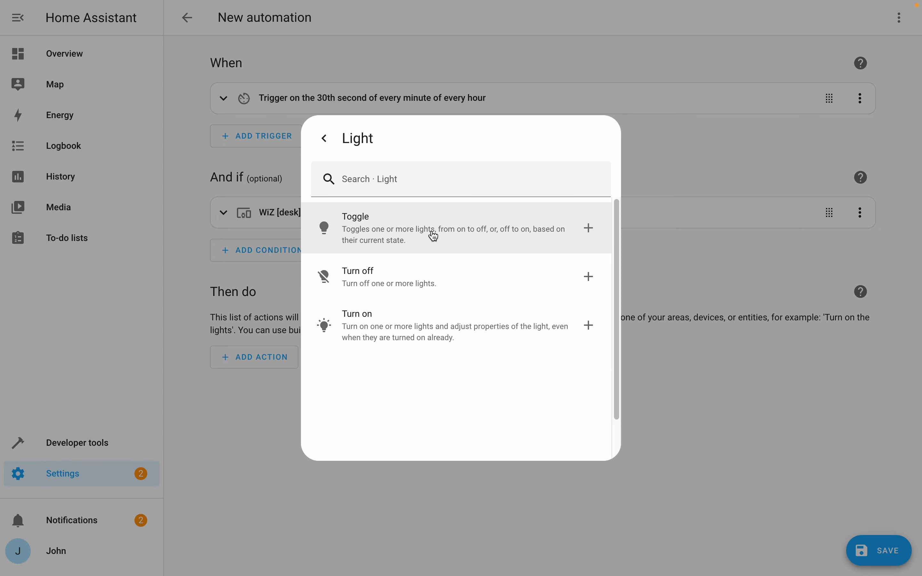
{"action": "left_click", "coordinate": [325, 139]}
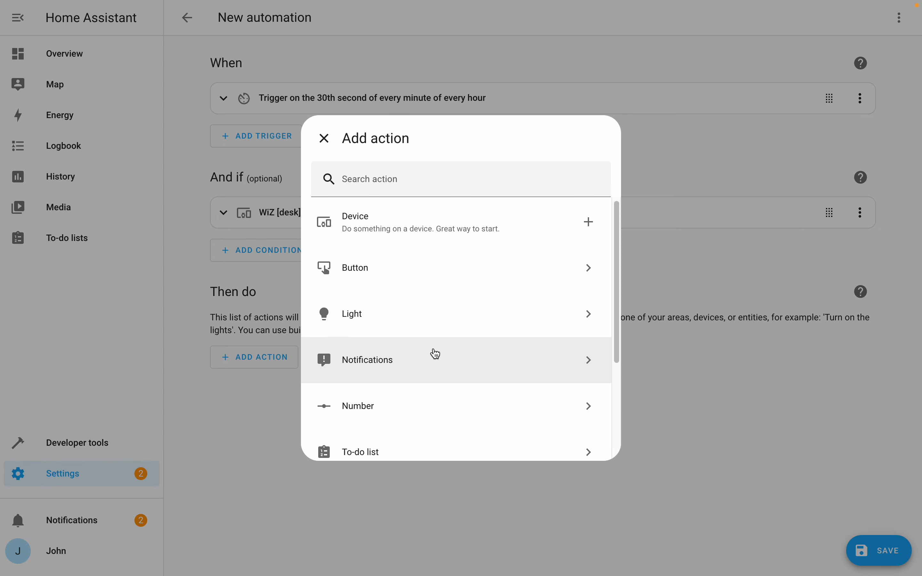
{"action": "scroll", "coordinate": [435, 355], "scroll_direction": "down", "scroll_amount": 5}
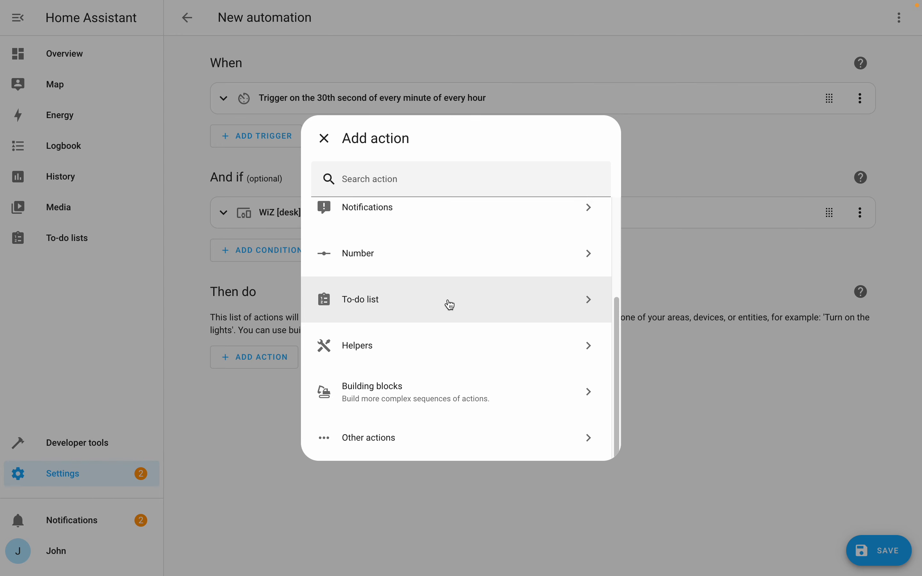
{"action": "scroll", "coordinate": [450, 304], "scroll_direction": "up", "scroll_amount": 5}
{"action": "left_click", "coordinate": [451, 247]}
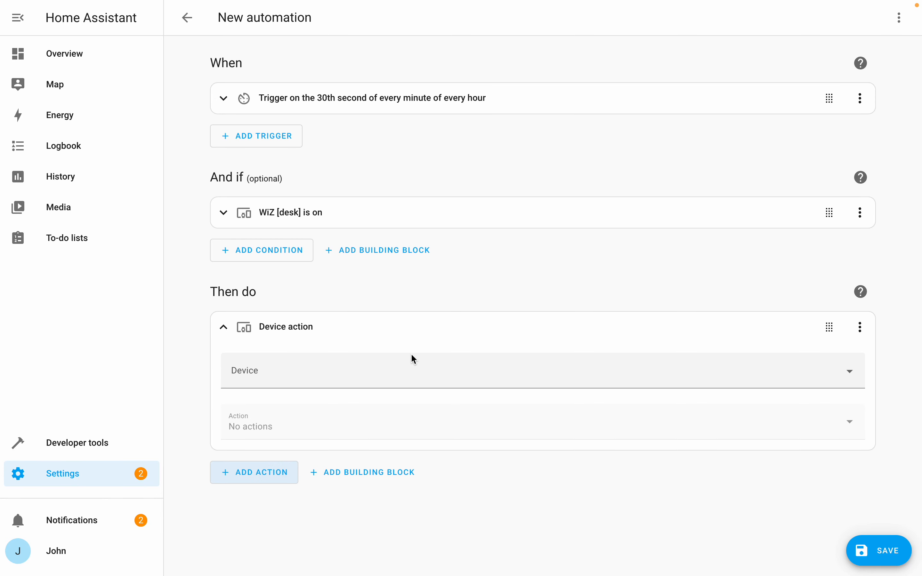
{"action": "left_click", "coordinate": [382, 380]}
{"action": "scroll", "coordinate": [399, 448], "scroll_direction": "down", "scroll_amount": 5}
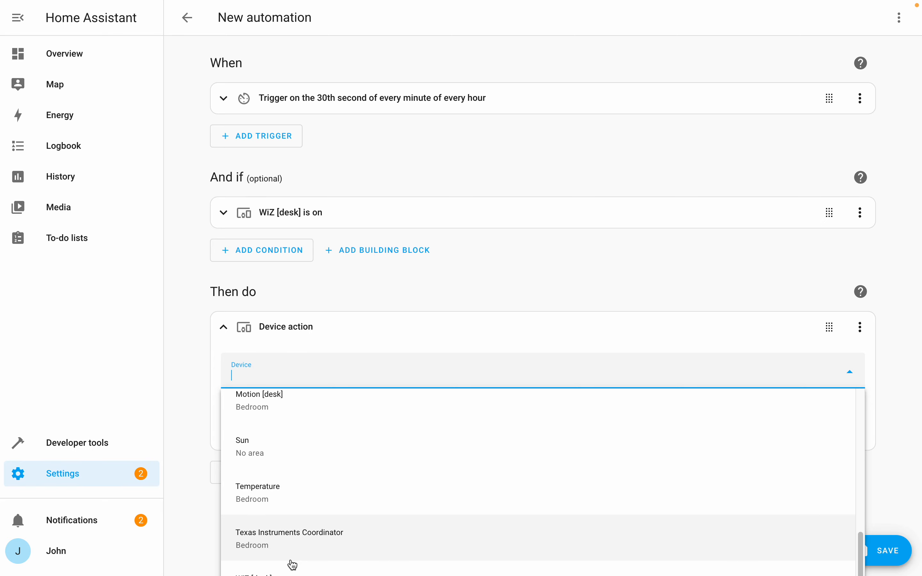
{"action": "left_click", "coordinate": [291, 572]}
{"action": "left_click", "coordinate": [345, 431]}
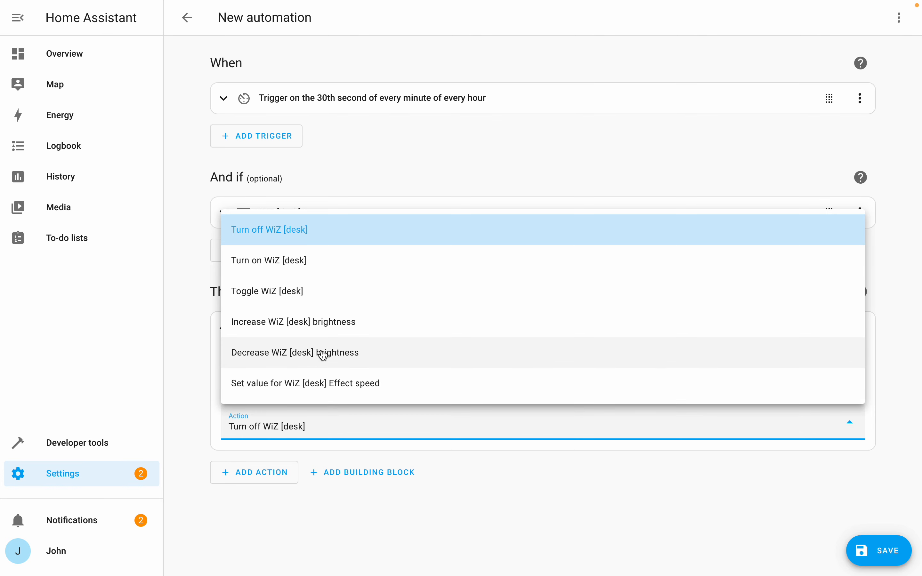
{"action": "left_click", "coordinate": [327, 334]}
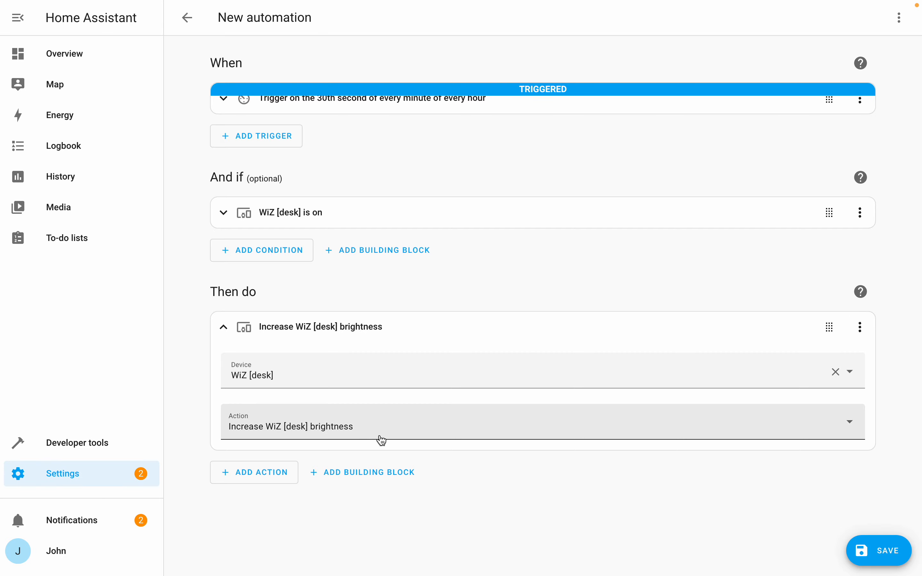
Add an If-then building block to the actions, with a device condition for Illumination [desk] in its If section
{"action": "left_click", "coordinate": [383, 473]}
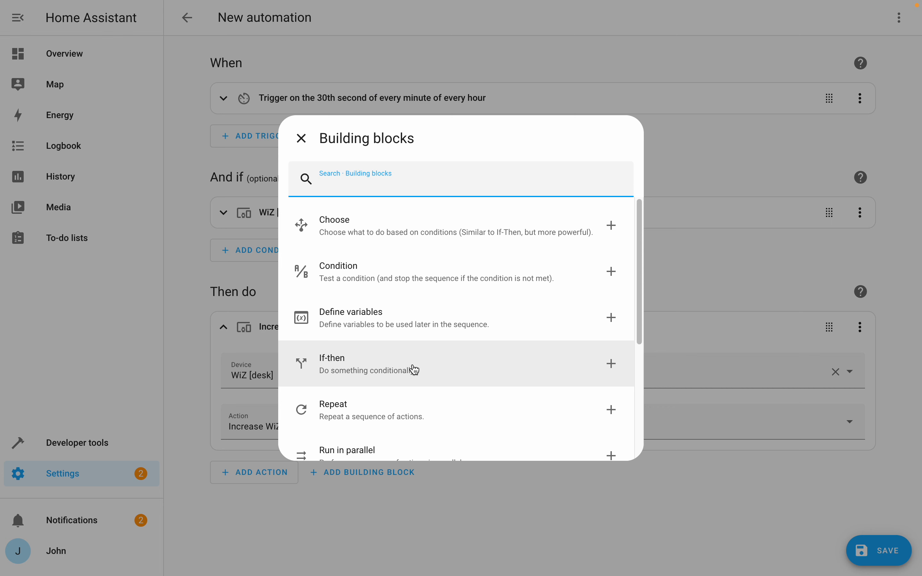
{"action": "left_click", "coordinate": [430, 368]}
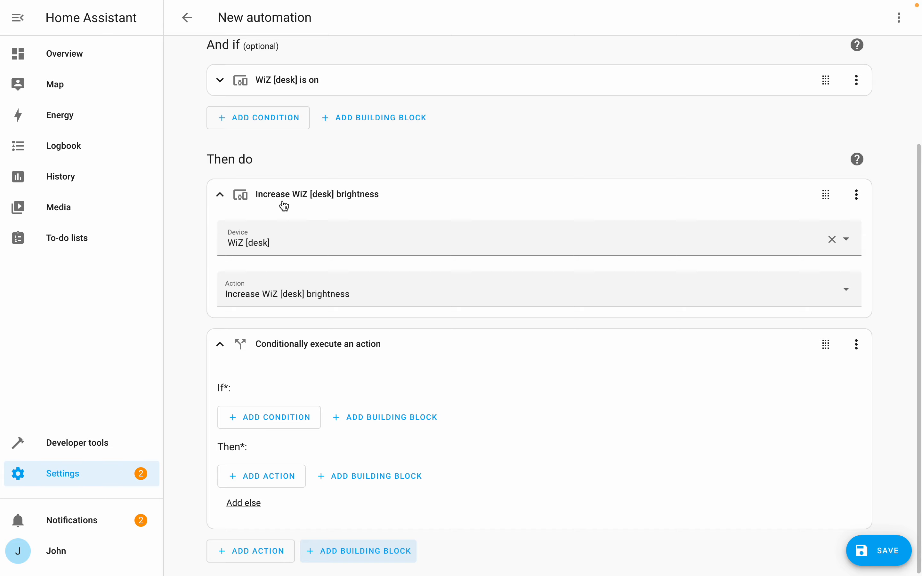
{"action": "left_click", "coordinate": [301, 420]}
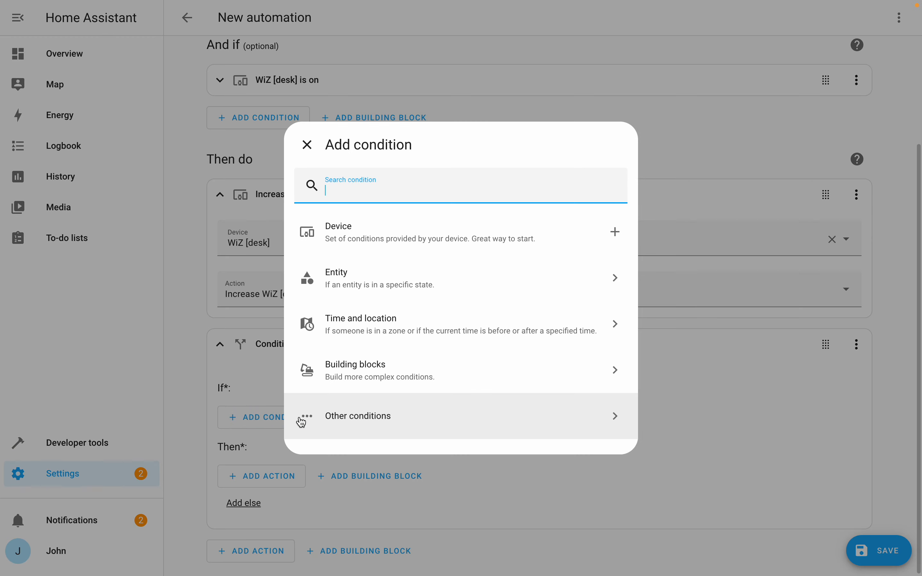
{"action": "left_click", "coordinate": [413, 239]}
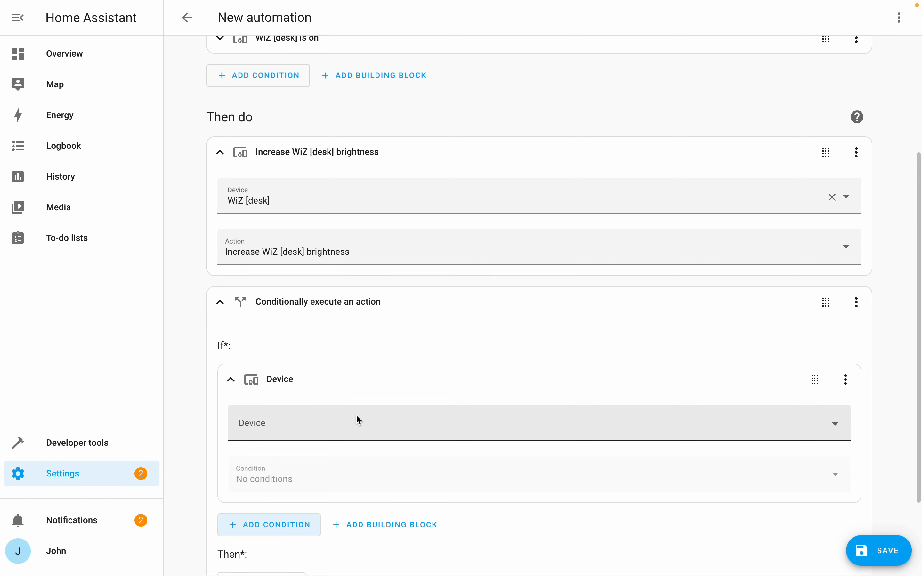
{"action": "left_click", "coordinate": [343, 433]}
{"action": "scroll", "coordinate": [377, 334], "scroll_direction": "down", "scroll_amount": 6}
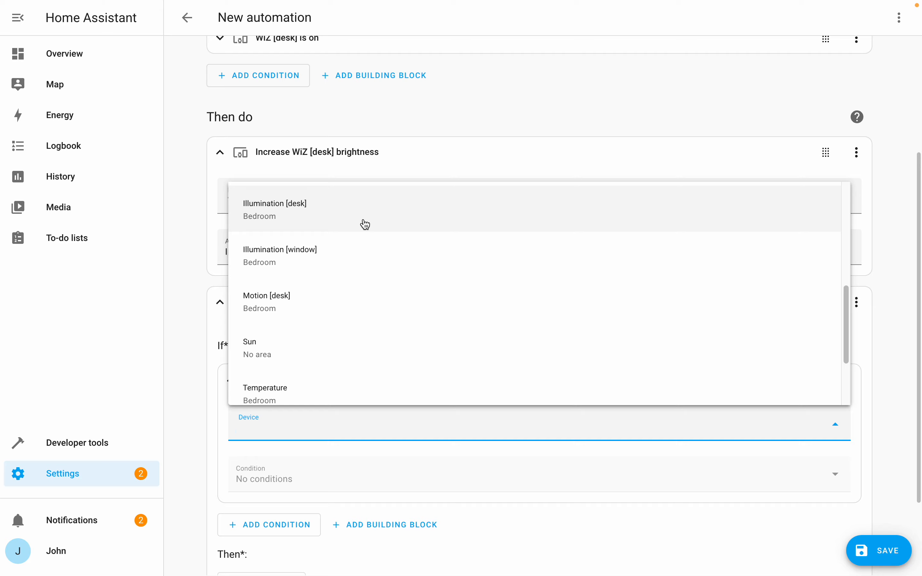
{"action": "left_click", "coordinate": [362, 224]}
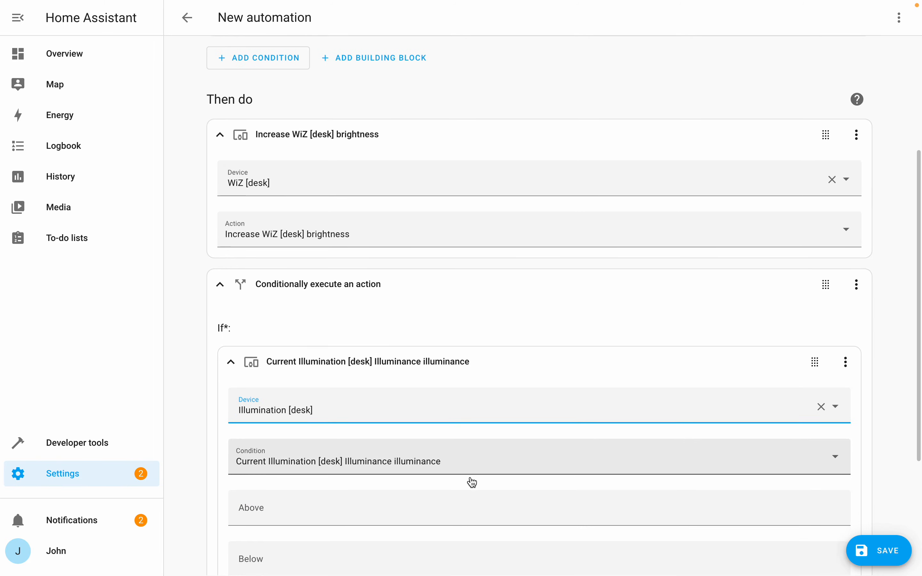
Make the Illumination [desk] condition check the current illuminance, with a Below limit of 100 lx
{"action": "scroll", "coordinate": [472, 482], "scroll_direction": "down", "scroll_amount": 2}
{"action": "left_click", "coordinate": [411, 415]}
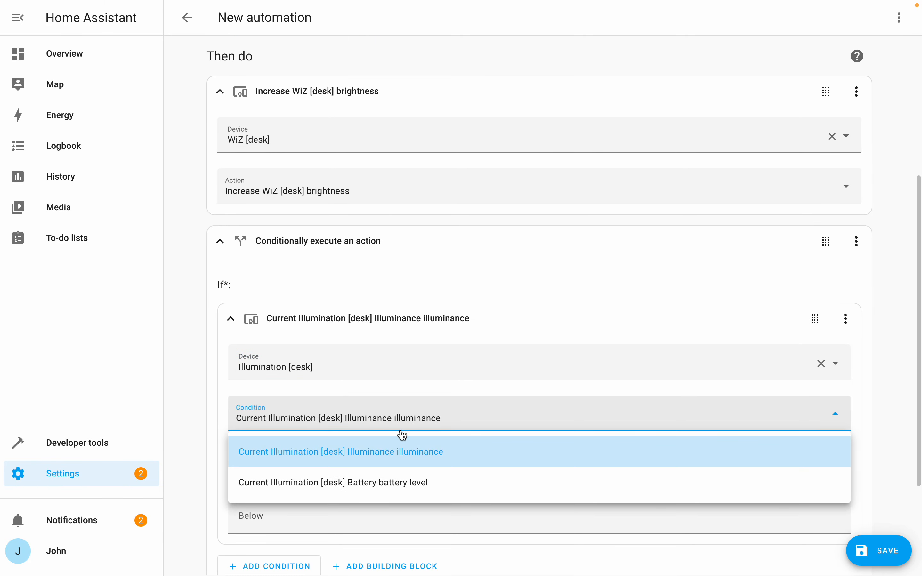
{"action": "left_click", "coordinate": [413, 417]}
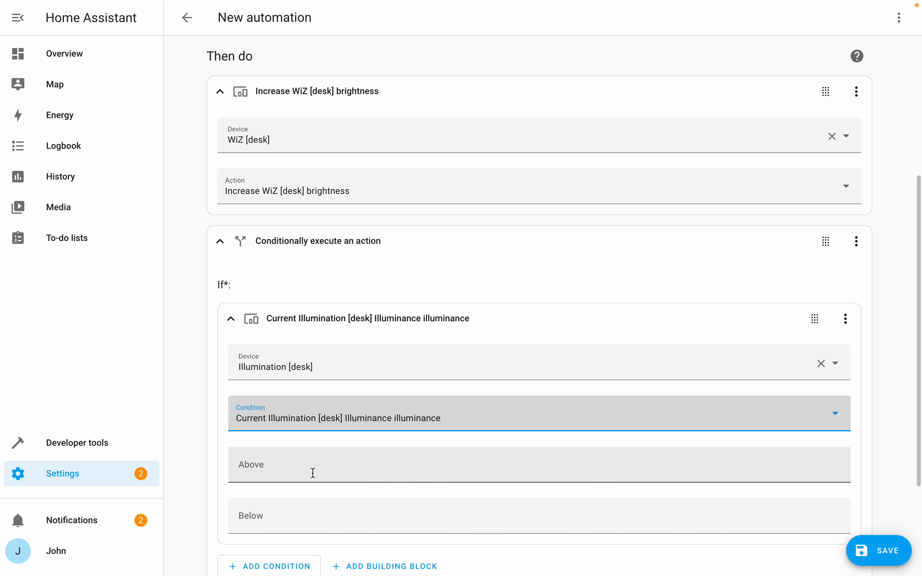
{"action": "left_click", "coordinate": [291, 519]}
{"action": "type", "text": "100"}
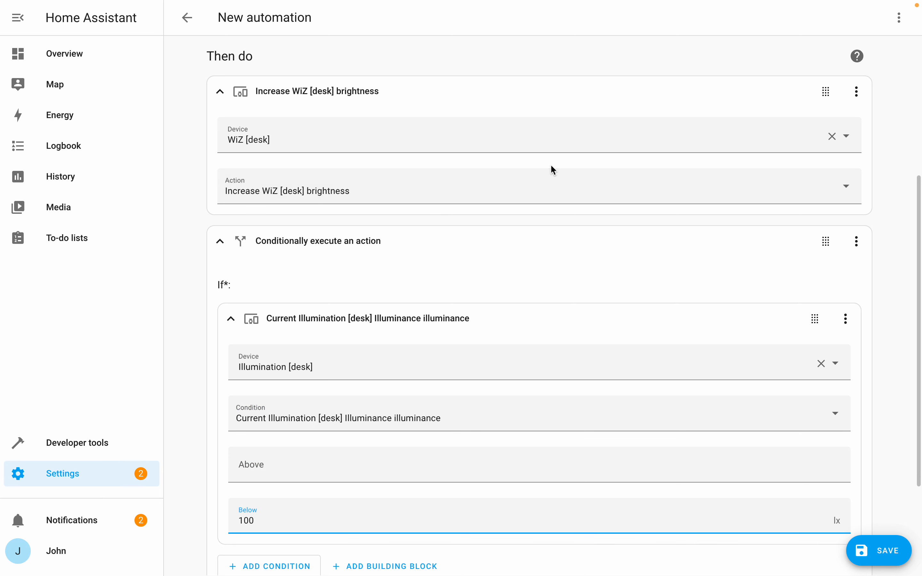
Delete the standalone action that increases WiZ [desk] brightness, located above the If-then block
{"action": "left_click", "coordinate": [857, 92]}
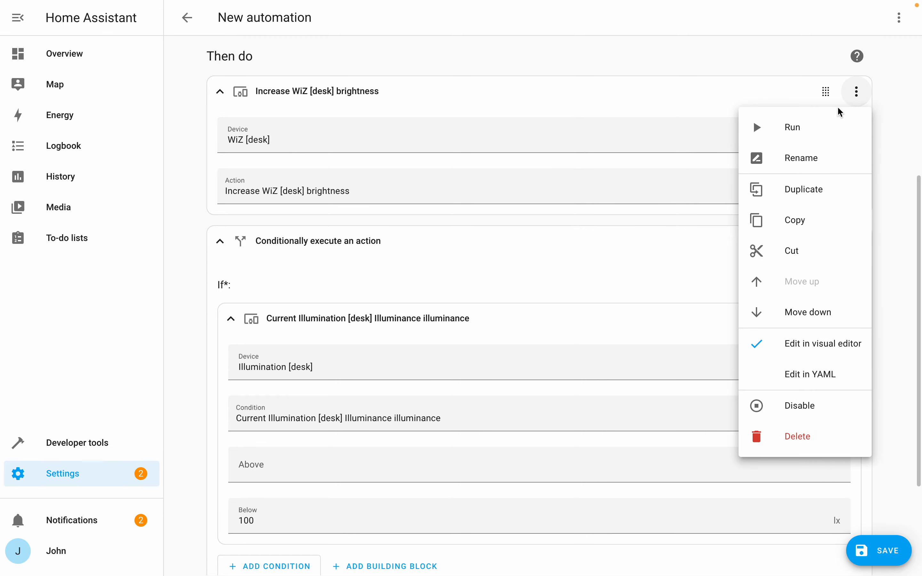
{"action": "left_click", "coordinate": [796, 436]}
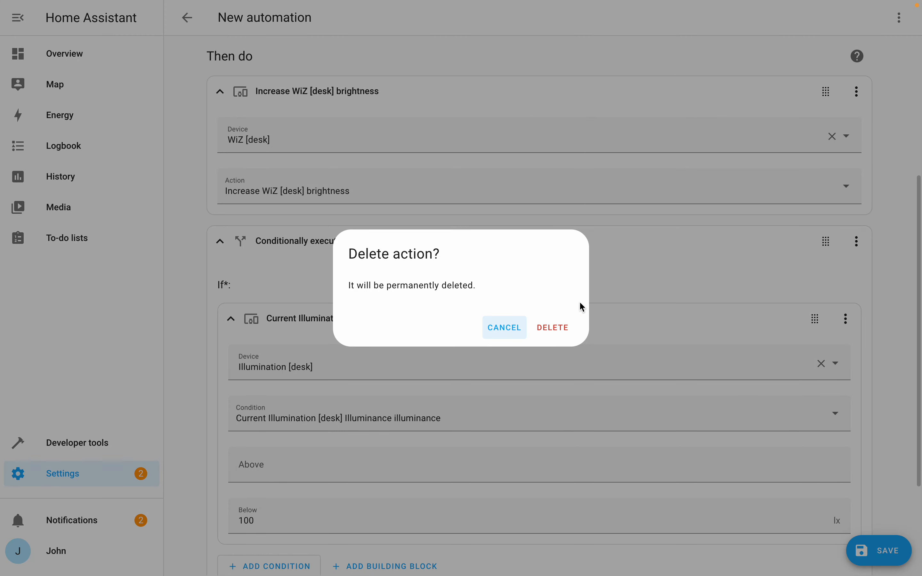
{"action": "left_click", "coordinate": [540, 332]}
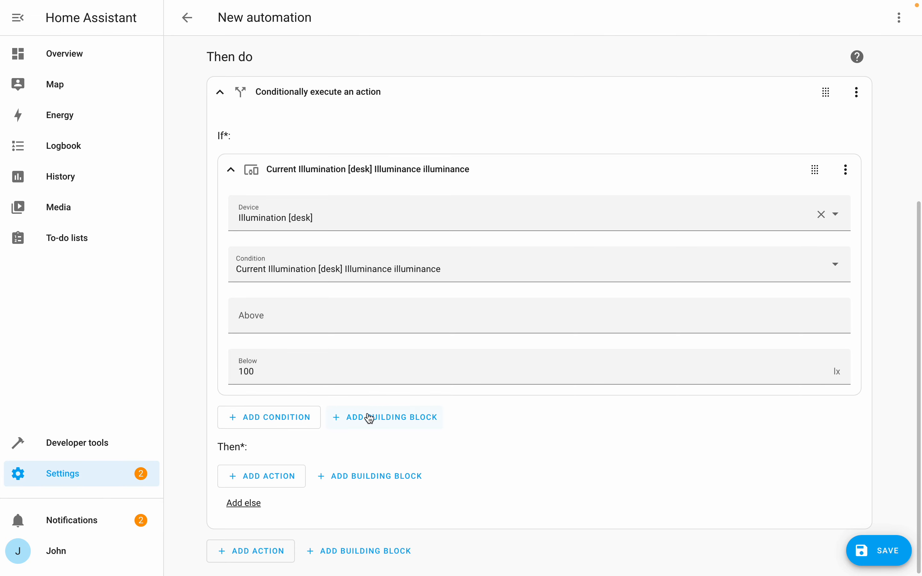
Add a device action for WiZ [desk] that increases its brightness to the If-then block's Then section
{"action": "left_click", "coordinate": [264, 480]}
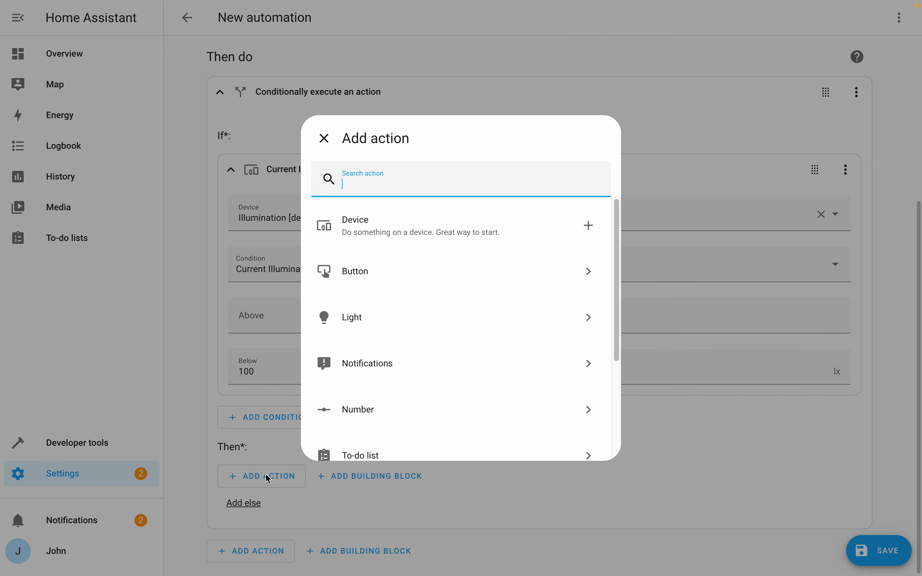
{"action": "left_click", "coordinate": [422, 317]}
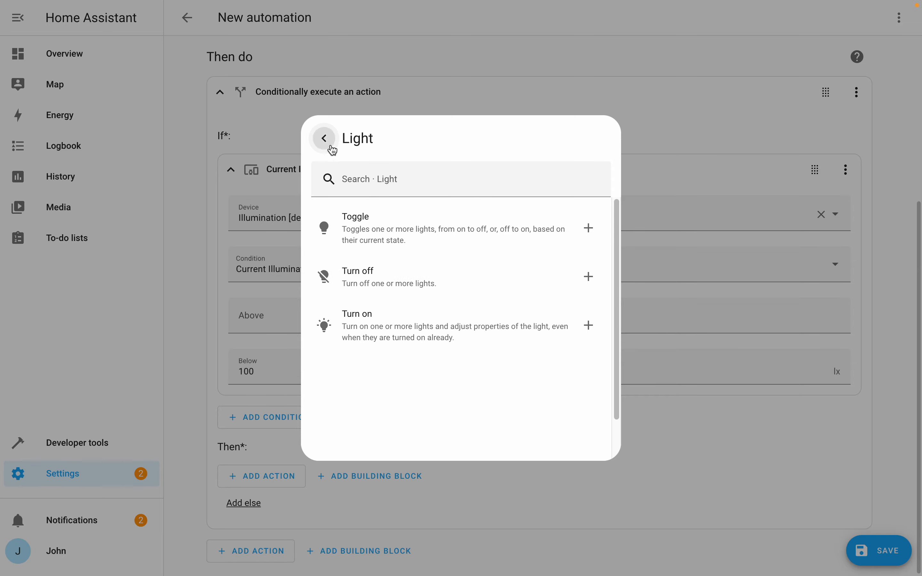
{"action": "left_click", "coordinate": [325, 138]}
{"action": "left_click", "coordinate": [387, 241]}
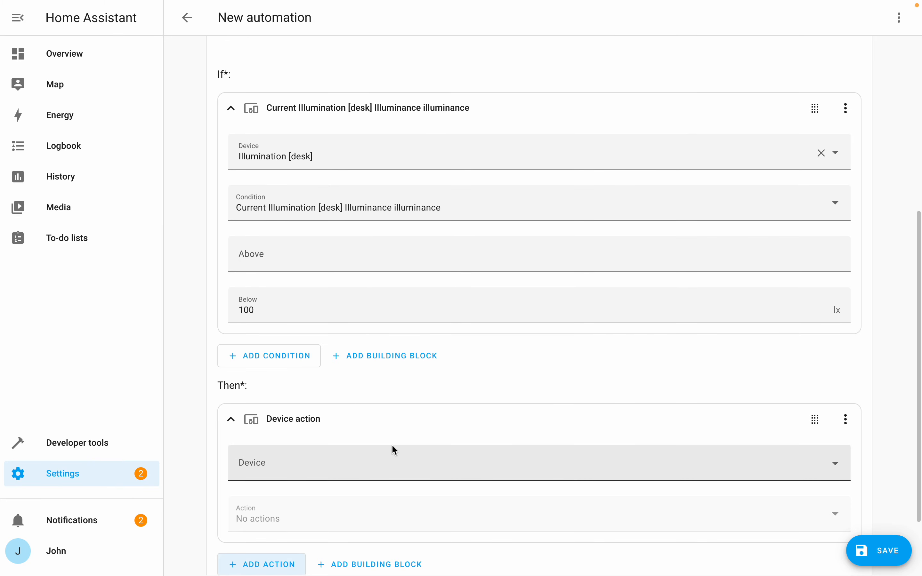
{"action": "left_click", "coordinate": [350, 460]}
{"action": "scroll", "coordinate": [375, 419], "scroll_direction": "down", "scroll_amount": 10}
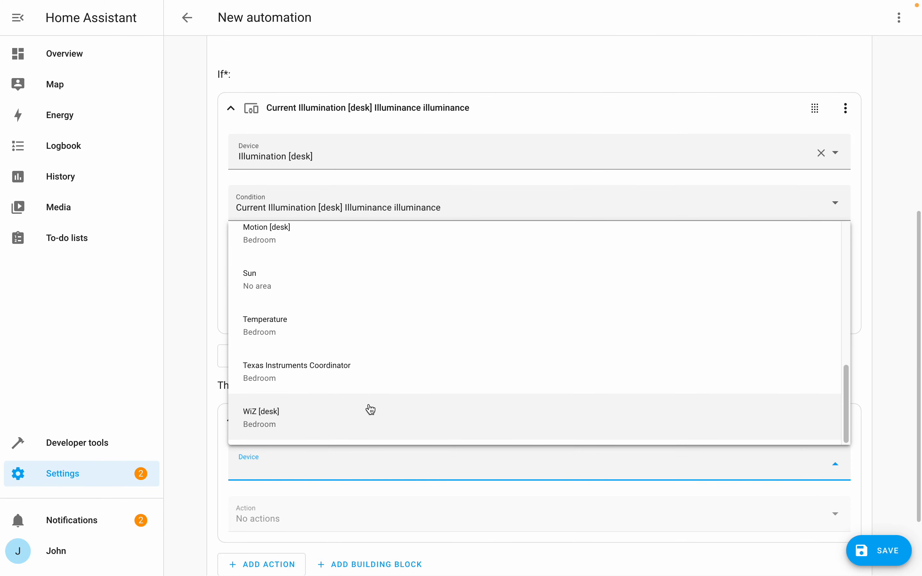
{"action": "left_click", "coordinate": [371, 407]}
{"action": "left_click", "coordinate": [367, 504]}
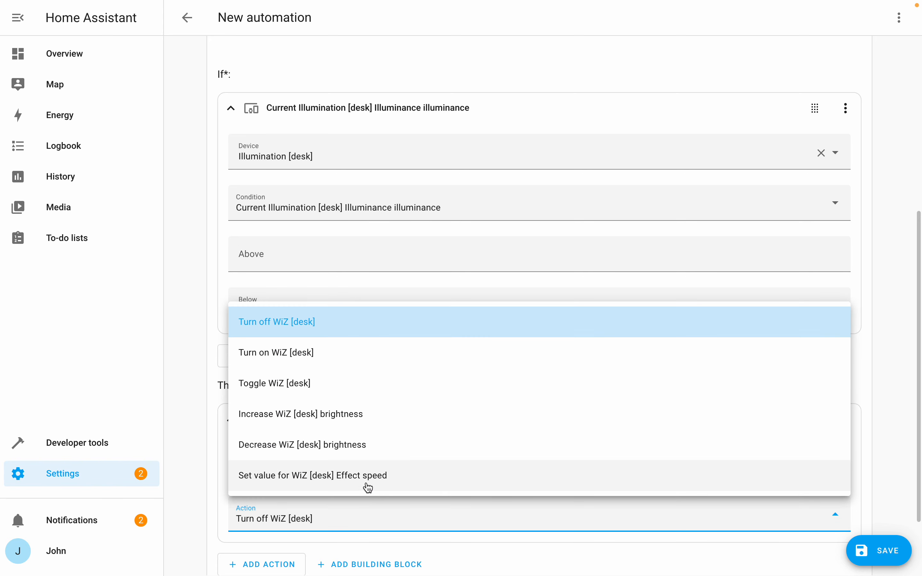
{"action": "left_click", "coordinate": [368, 428]}
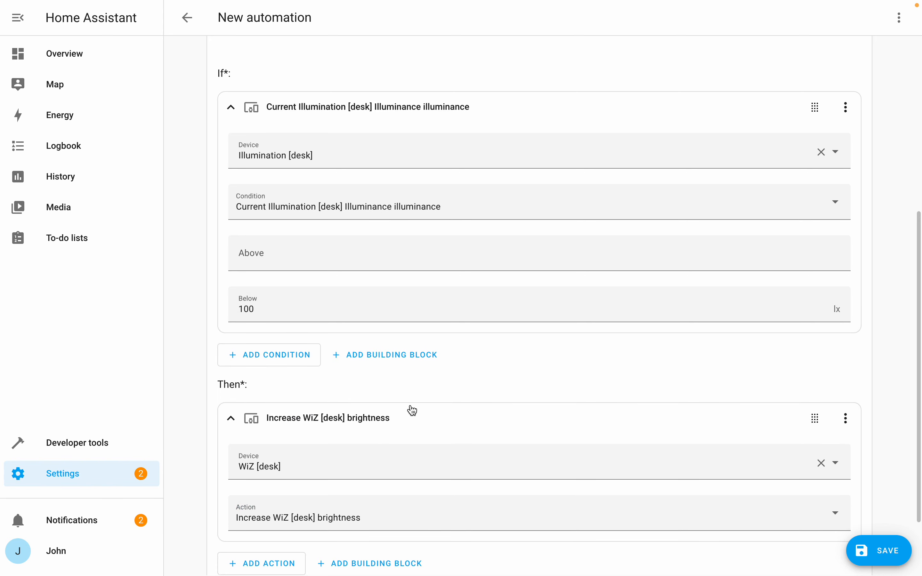
Add a second If-then building block to the automation's actions, with a device condition in its If section
{"action": "scroll", "coordinate": [412, 410], "scroll_direction": "down", "scroll_amount": 2}
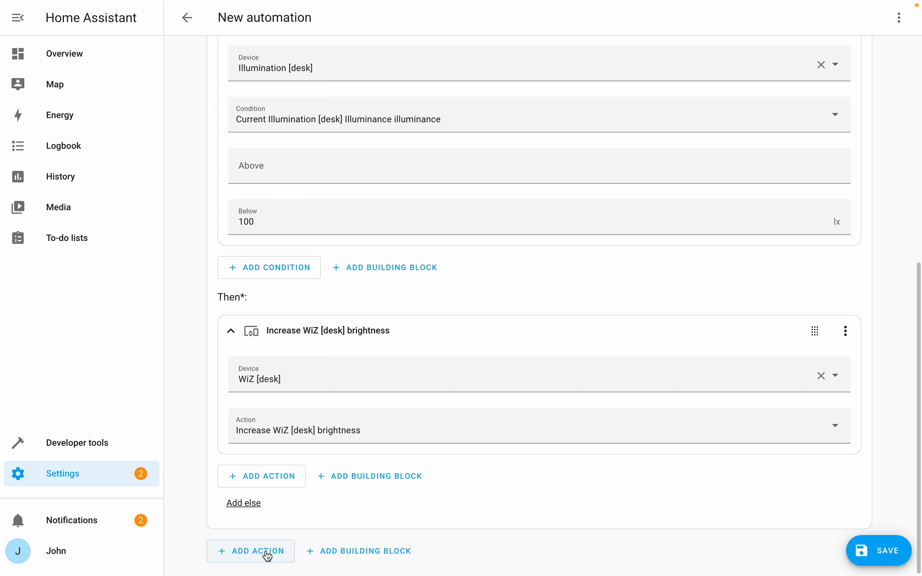
{"action": "left_click", "coordinate": [350, 556]}
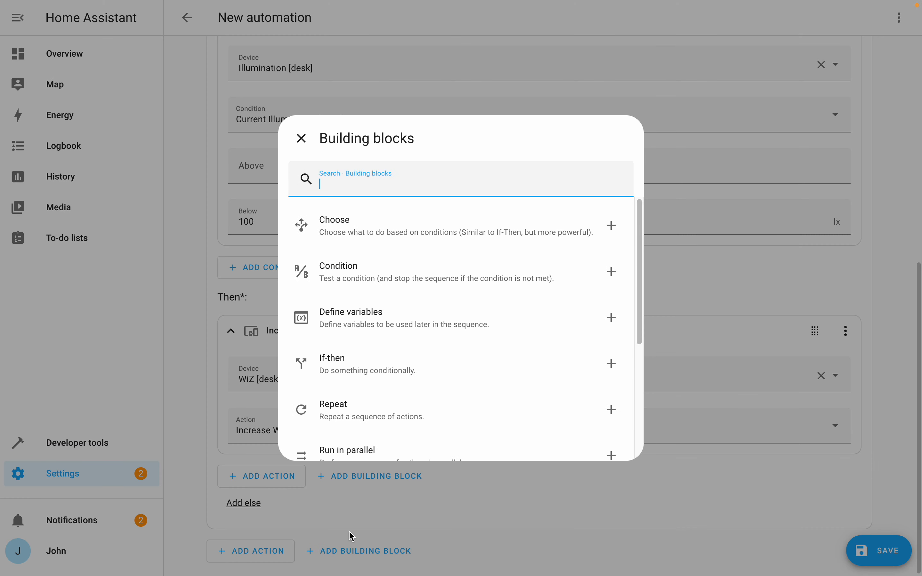
{"action": "left_click", "coordinate": [377, 377]}
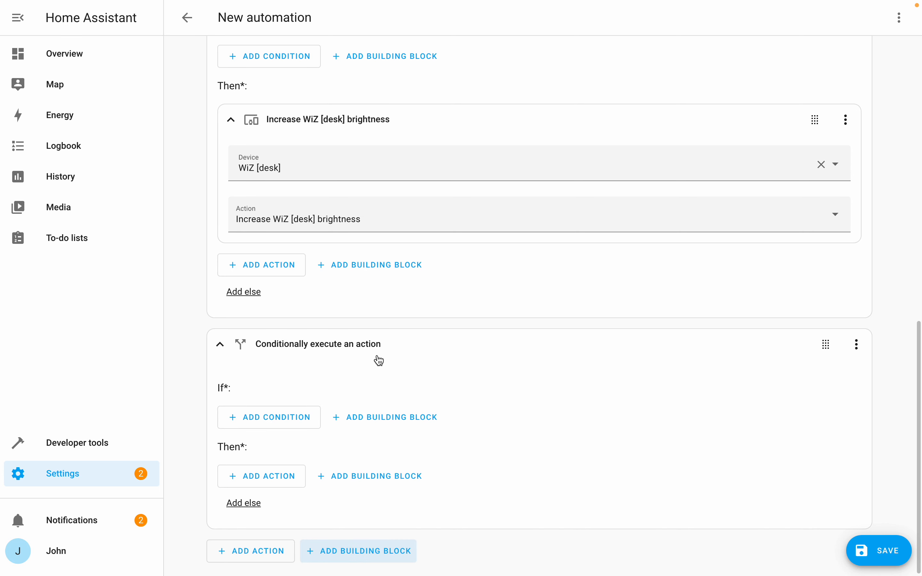
{"action": "left_click", "coordinate": [280, 422]}
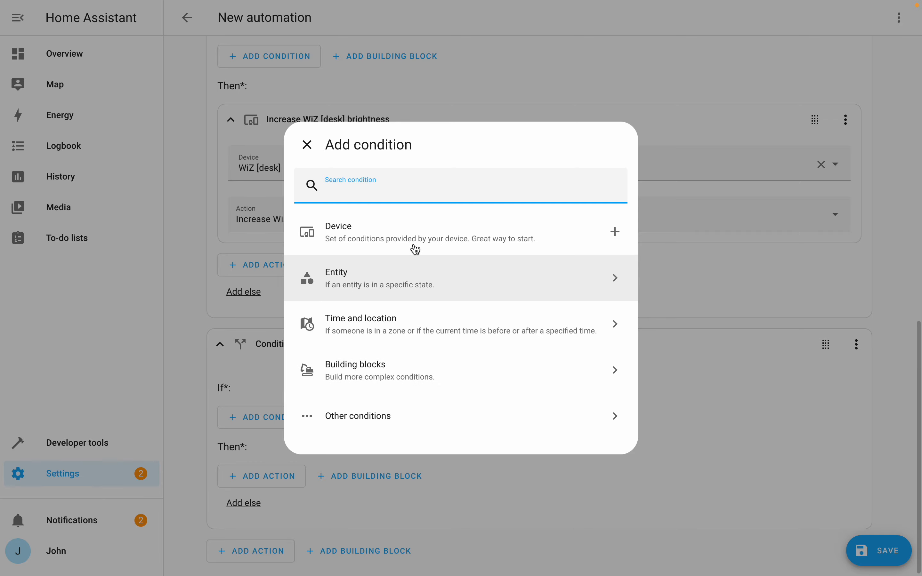
{"action": "left_click", "coordinate": [411, 239]}
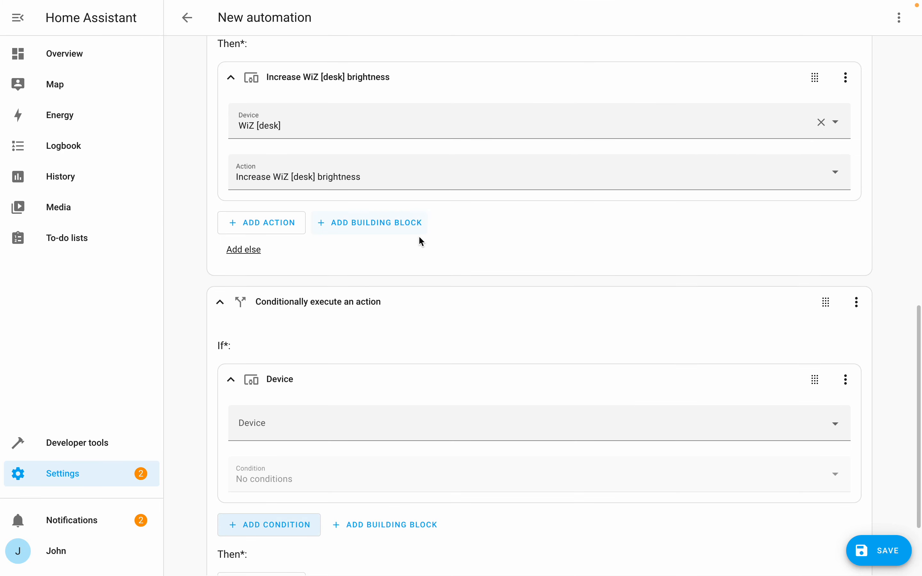
Make the second block's condition check the current Illumination [desk] illuminance, with an Above limit of 105 lx
{"action": "left_click", "coordinate": [349, 429]}
{"action": "scroll", "coordinate": [395, 312], "scroll_direction": "down", "scroll_amount": 5}
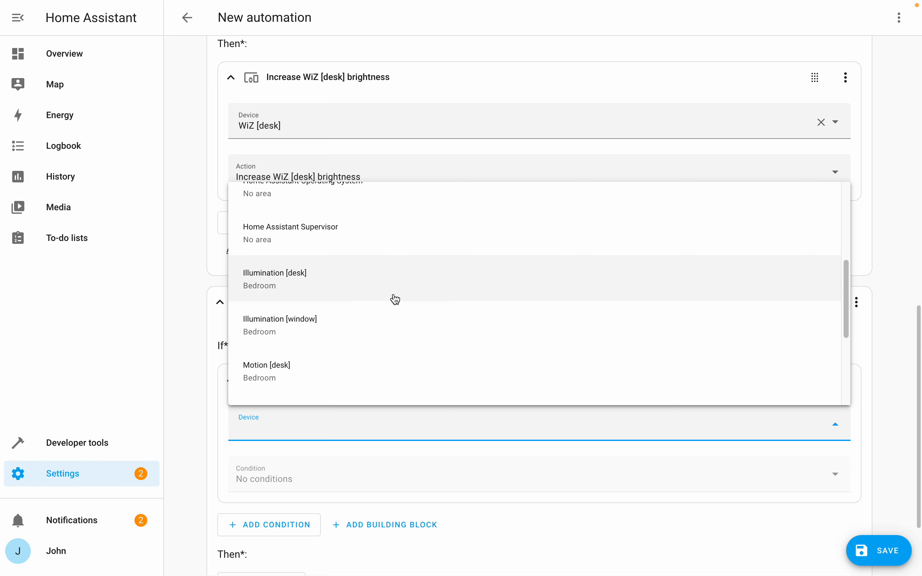
{"action": "left_click", "coordinate": [392, 299]}
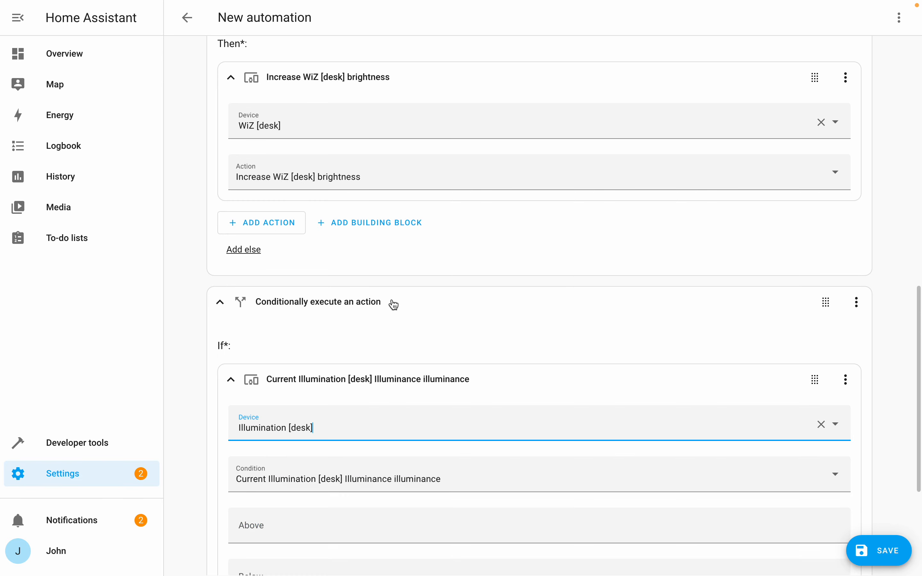
{"action": "left_click", "coordinate": [343, 526]}
{"action": "type", "text": "105"}
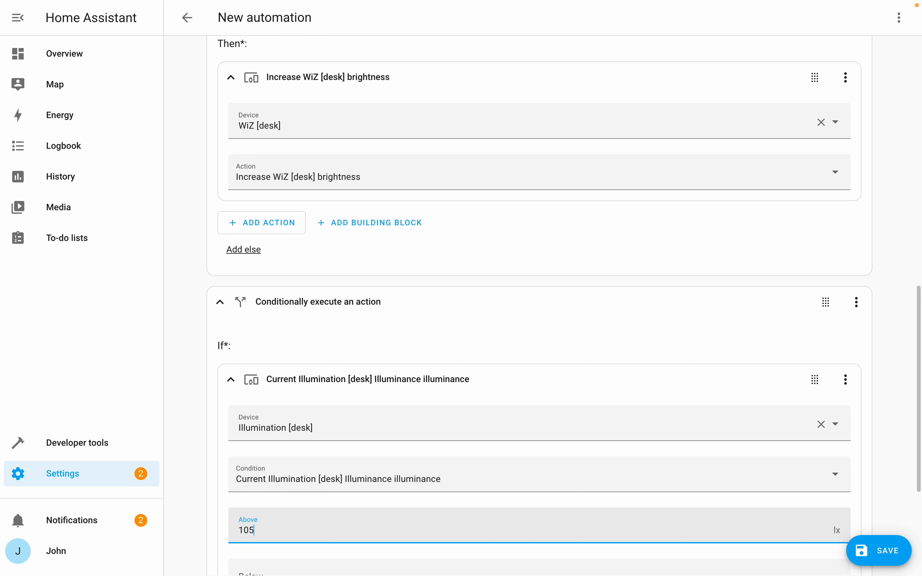
Add a device action for WiZ [desk] that decreases its brightness to the second block's Then section
{"action": "scroll", "coordinate": [389, 410], "scroll_direction": "down", "scroll_amount": 3}
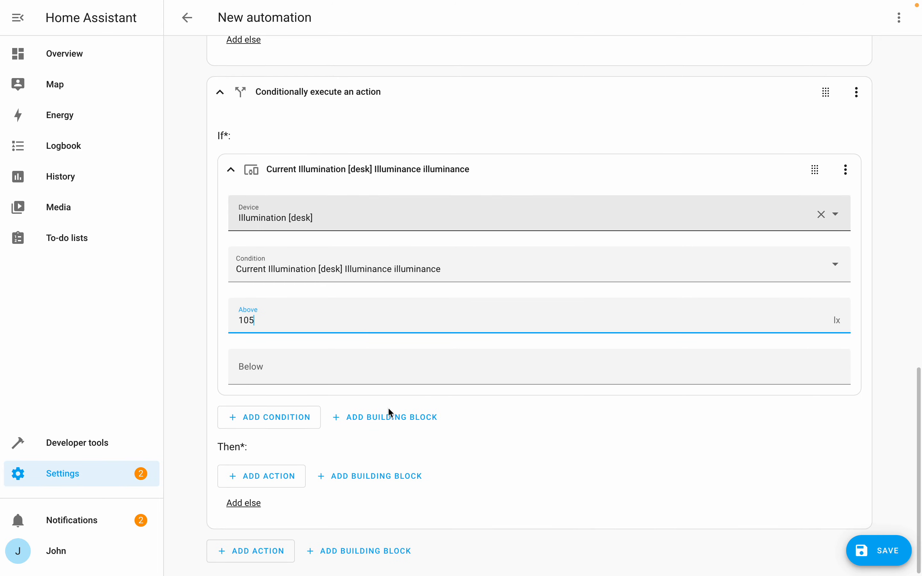
{"action": "left_click", "coordinate": [282, 481]}
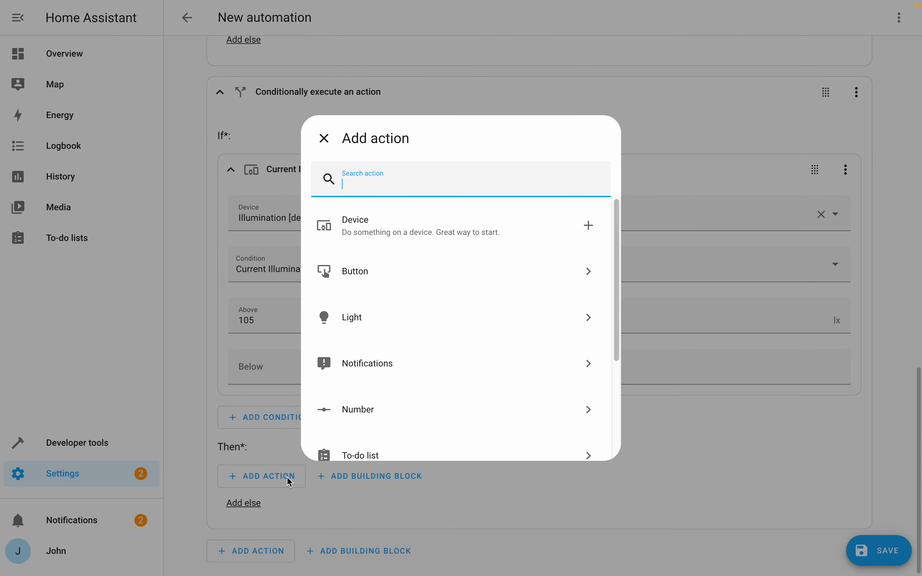
{"action": "left_click", "coordinate": [434, 238]}
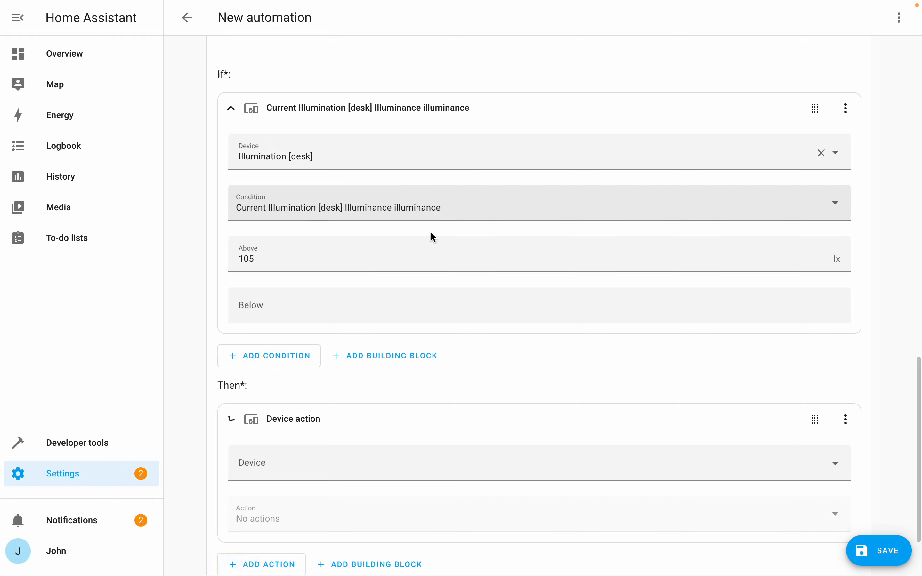
{"action": "scroll", "coordinate": [412, 362], "scroll_direction": "down", "scroll_amount": 2}
{"action": "left_click", "coordinate": [408, 372]}
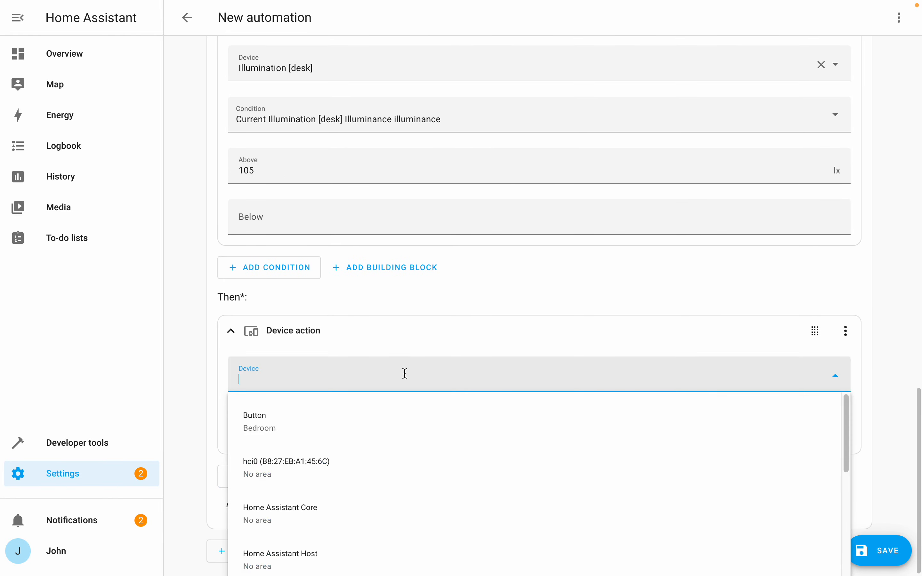
{"action": "scroll", "coordinate": [406, 476], "scroll_direction": "down", "scroll_amount": 5}
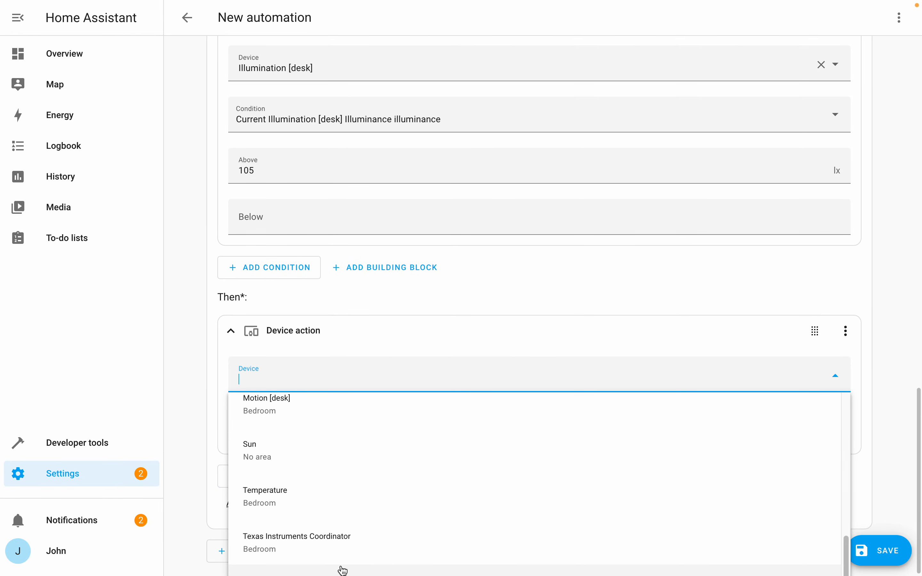
{"action": "left_click", "coordinate": [343, 570]}
{"action": "left_click", "coordinate": [360, 433]}
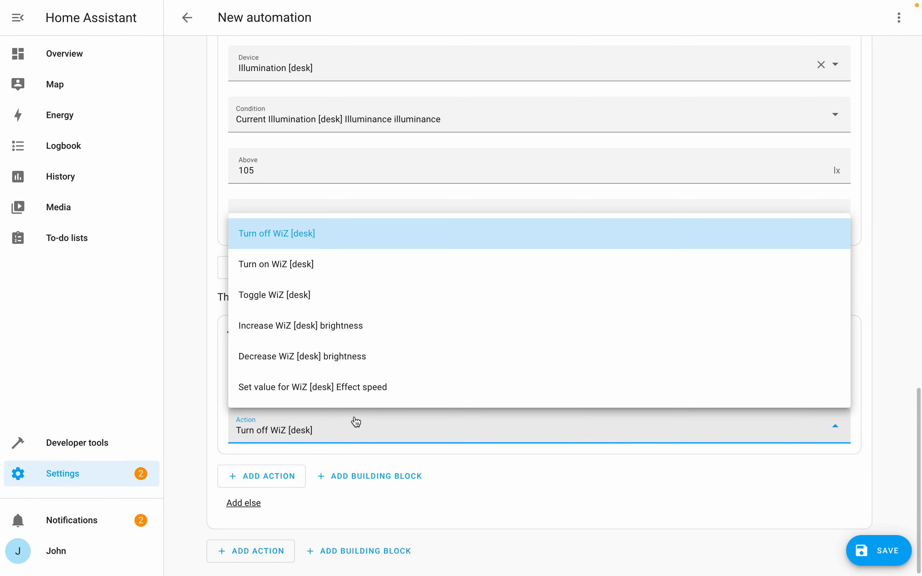
{"action": "left_click", "coordinate": [330, 360]}
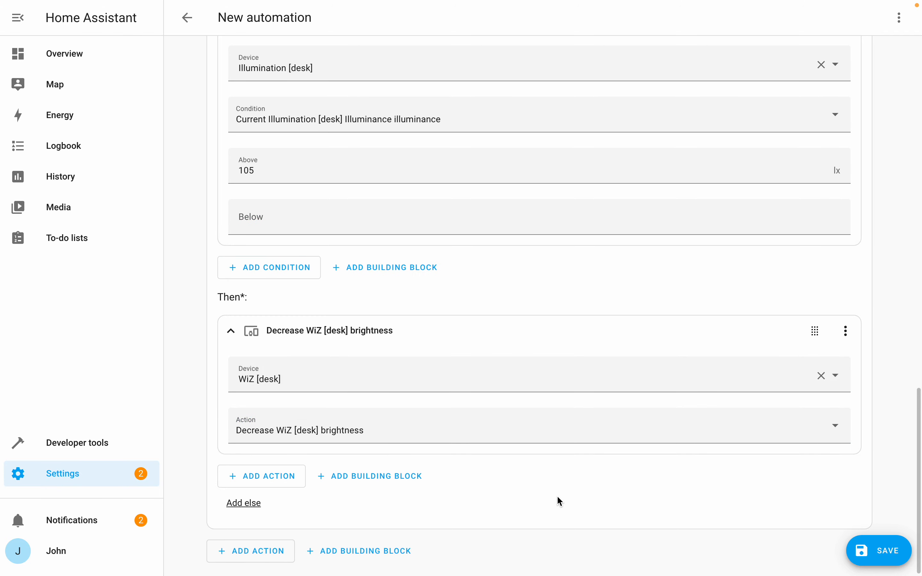
Collapse the condition and action cards inside both If-then blocks
{"action": "left_click", "coordinate": [231, 330]}
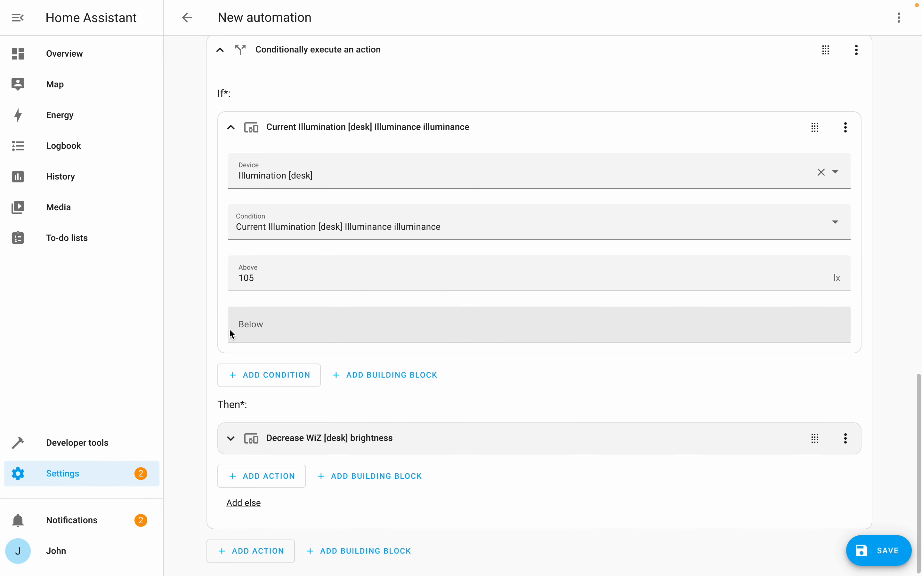
{"action": "left_click", "coordinate": [231, 128]}
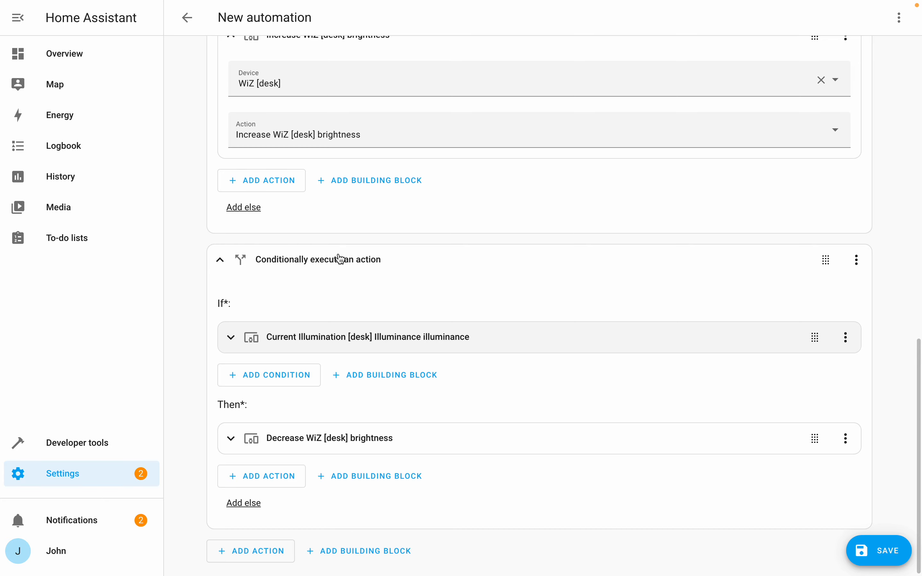
{"action": "scroll", "coordinate": [339, 263], "scroll_direction": "up", "scroll_amount": 5}
{"action": "left_click", "coordinate": [230, 263]}
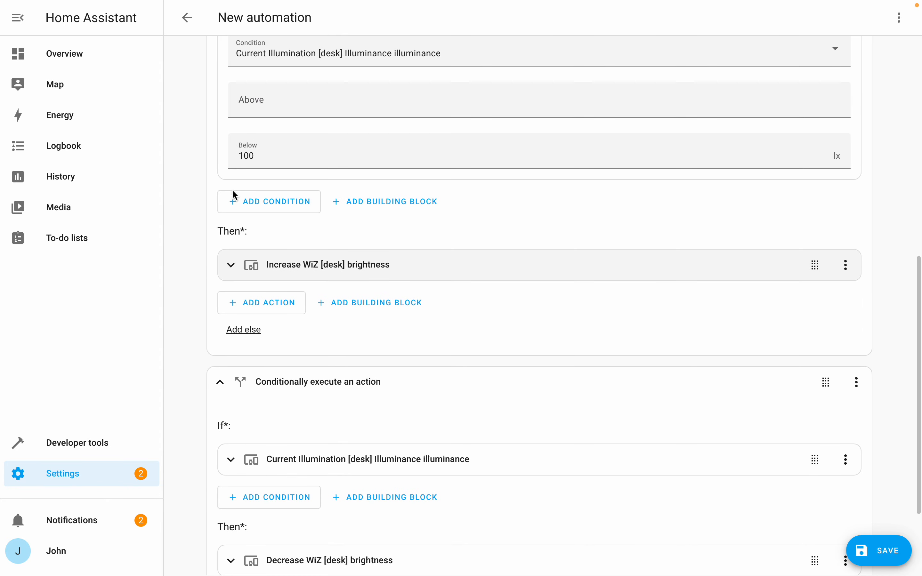
{"action": "scroll", "coordinate": [233, 185], "scroll_direction": "up", "scroll_amount": 3}
{"action": "scroll", "coordinate": [227, 176], "scroll_direction": "up", "scroll_amount": 3}
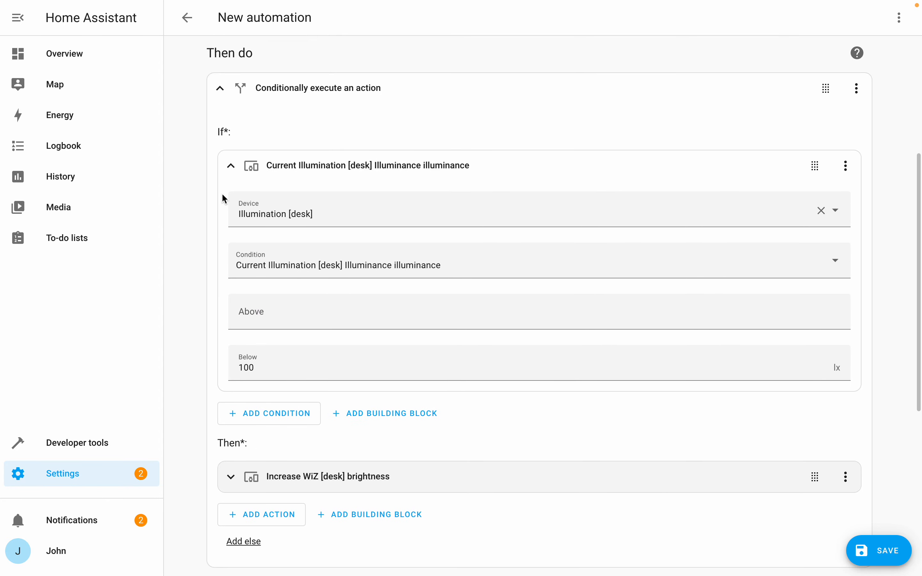
{"action": "left_click", "coordinate": [230, 167]}
Review the finished automation and save it under the name "auto level of light for desk"
{"action": "scroll", "coordinate": [418, 264], "scroll_direction": "up", "scroll_amount": 6}
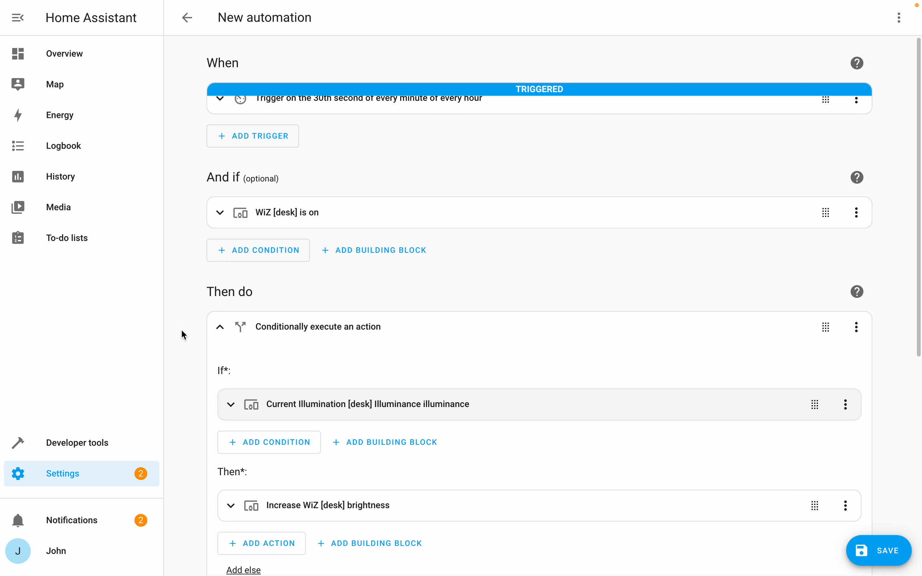
{"action": "scroll", "coordinate": [180, 335], "scroll_direction": "down", "scroll_amount": 5}
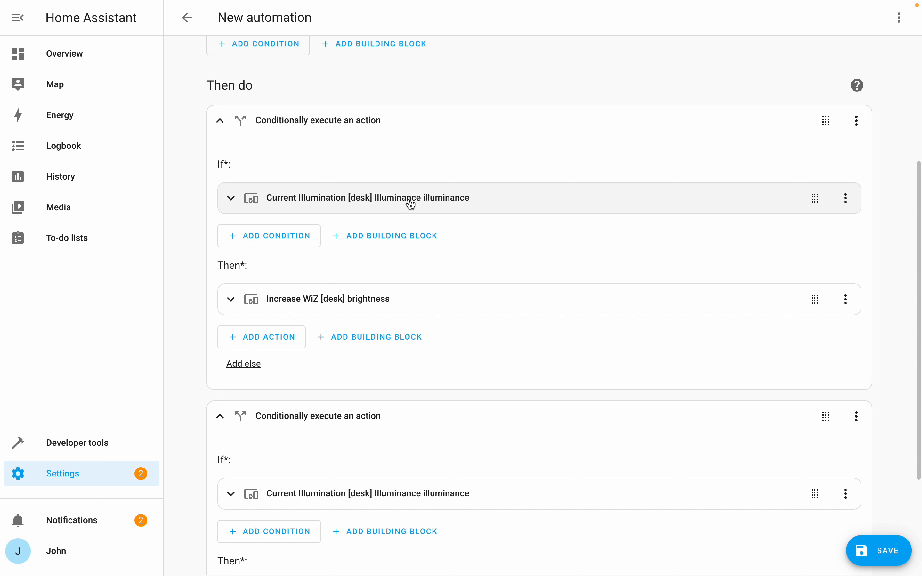
{"action": "scroll", "coordinate": [407, 268], "scroll_direction": "down", "scroll_amount": 4}
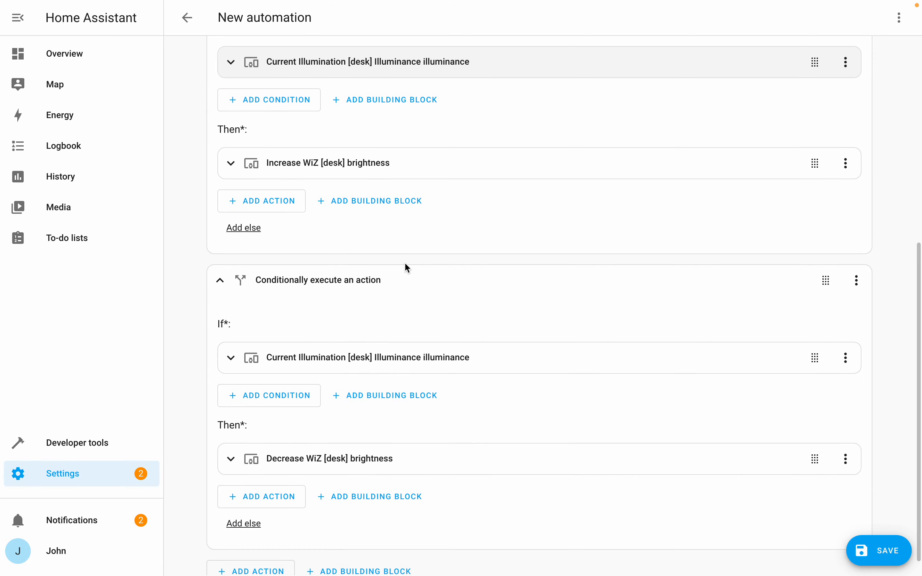
{"action": "left_click", "coordinate": [878, 555]}
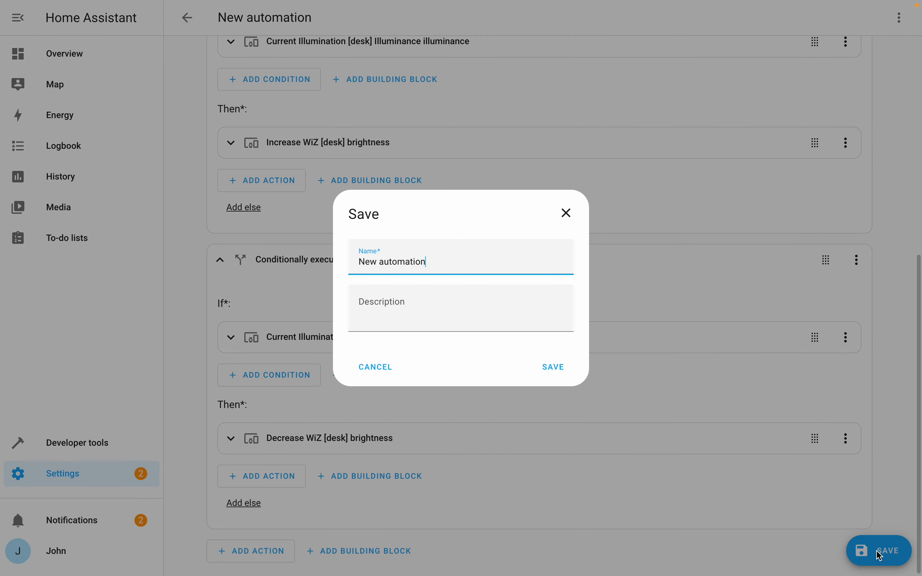
{"action": "triple_click", "coordinate": [453, 265]}
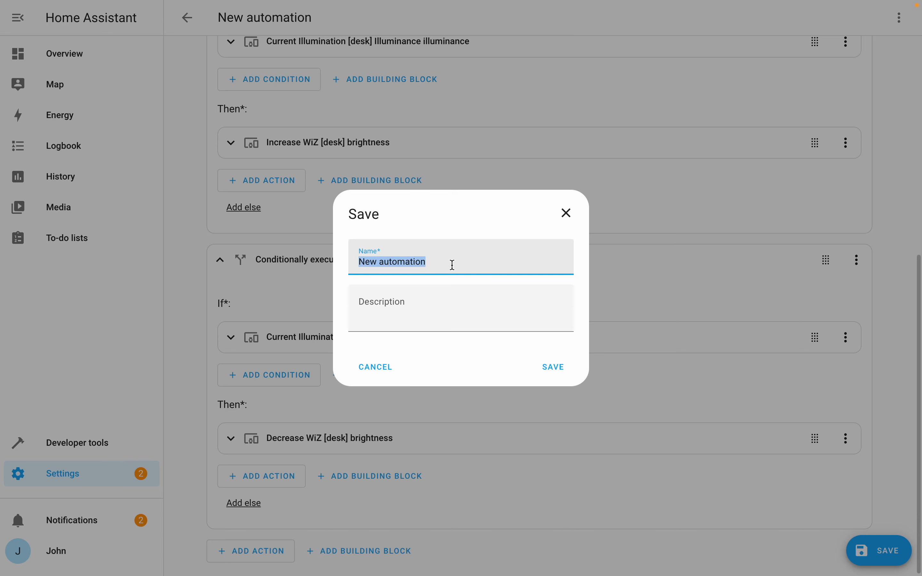
{"action": "type", "text": "auto level of light for desk"}
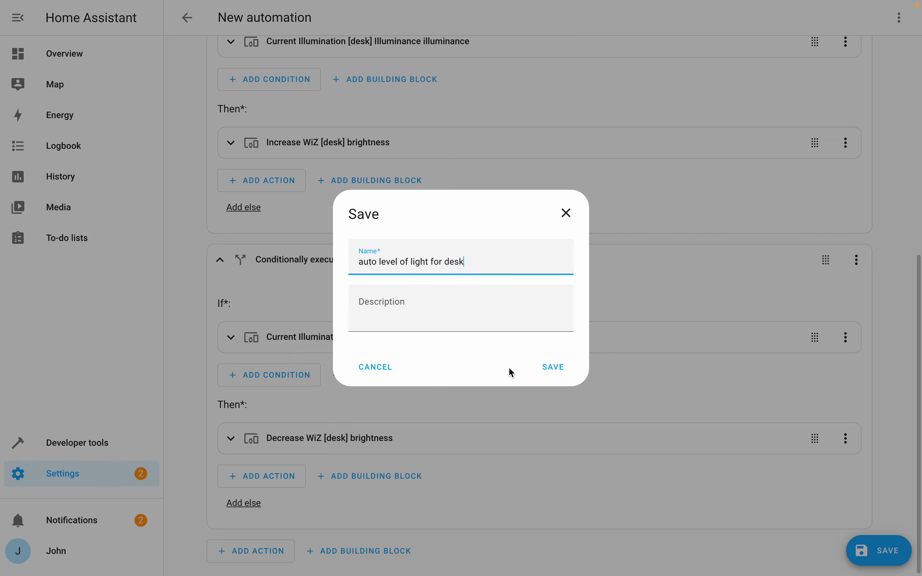
{"action": "left_click", "coordinate": [552, 369]}
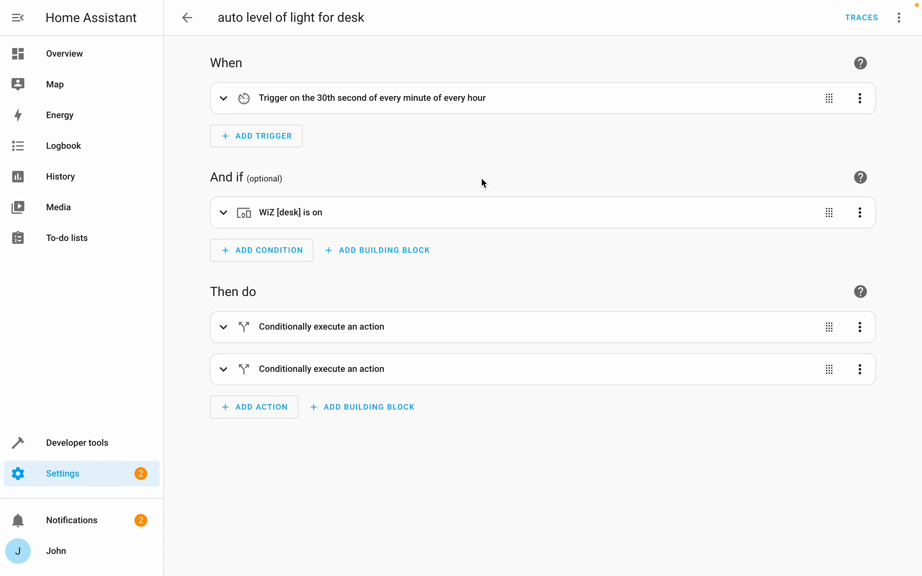
View the saved automation's traces, refresh the trace list, and return from the traces page
{"action": "left_click", "coordinate": [864, 28]}
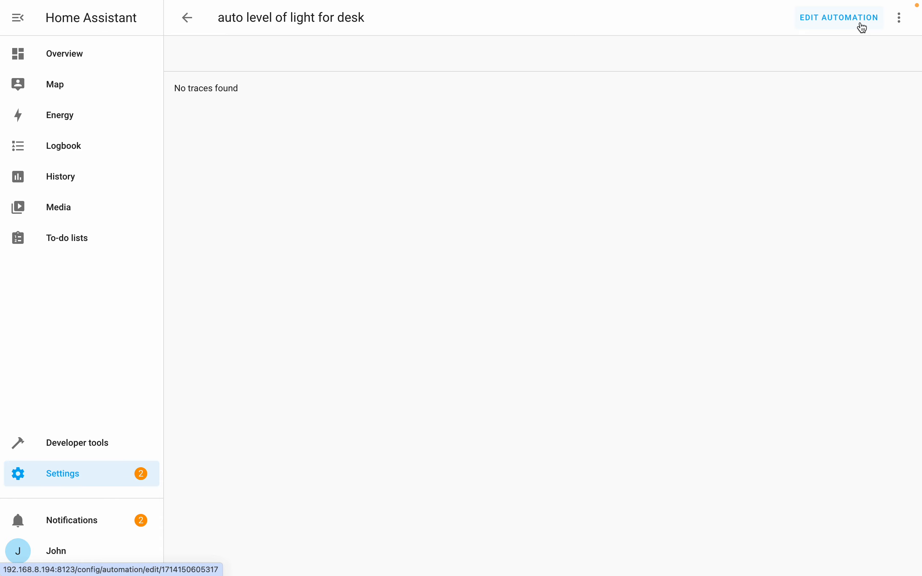
{"action": "left_click", "coordinate": [905, 23]}
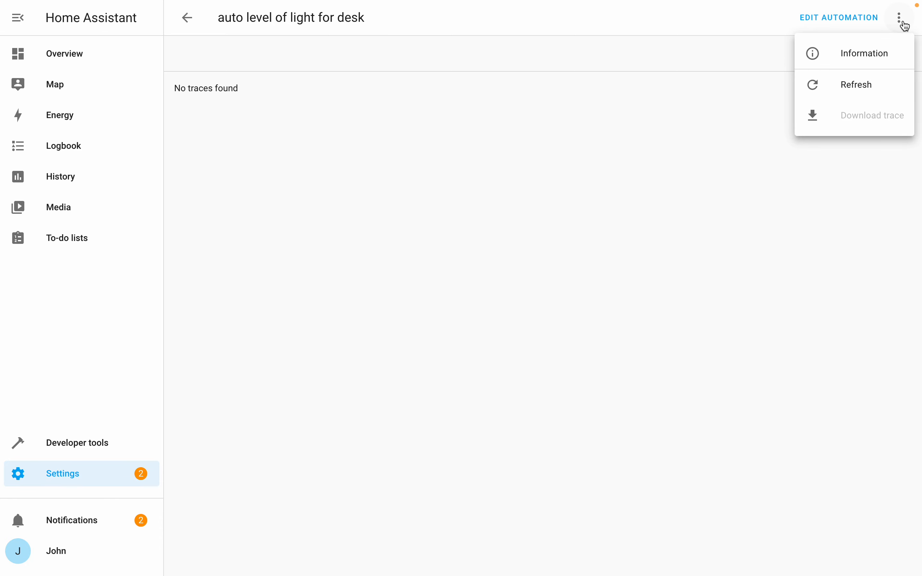
{"action": "left_click", "coordinate": [860, 91]}
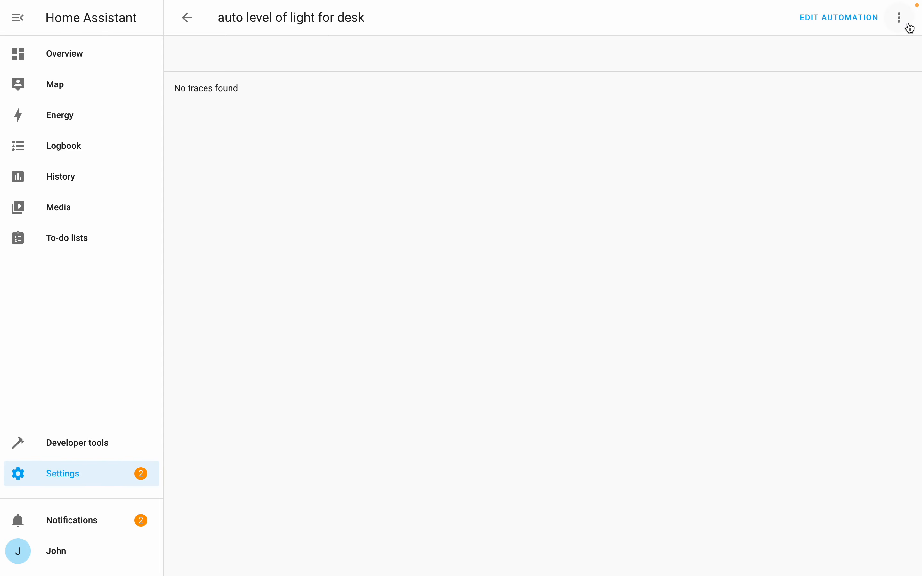
{"action": "left_click", "coordinate": [182, 22]}
Check the Illumination [desk] illuminance history and the WiZ [desk] brightness level on the overview dashboard
{"action": "left_click", "coordinate": [84, 54]}
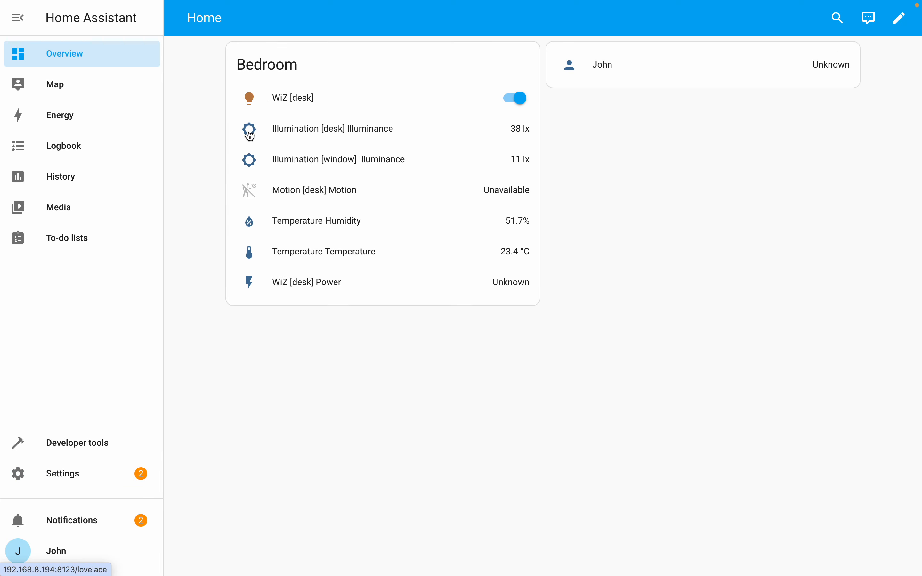
{"action": "left_click", "coordinate": [517, 132]}
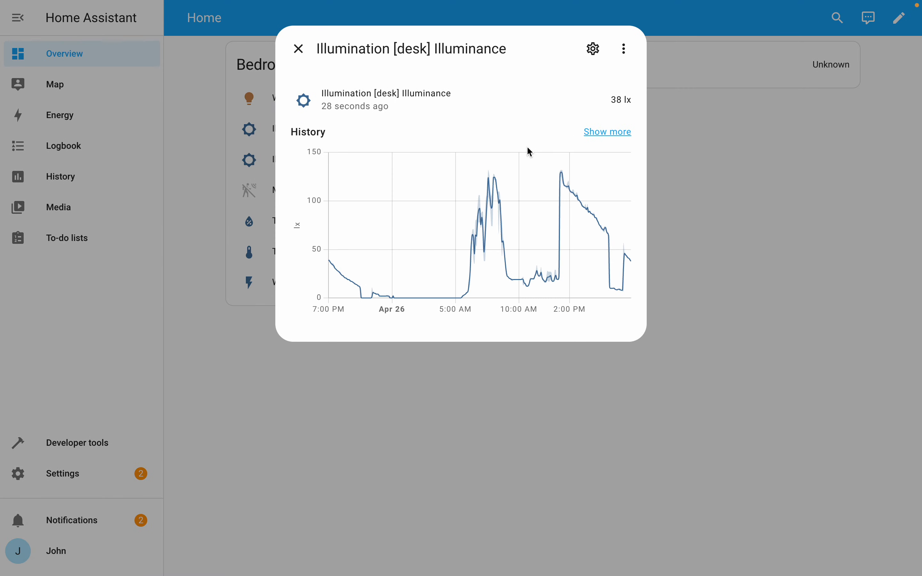
{"action": "left_click", "coordinate": [299, 49]}
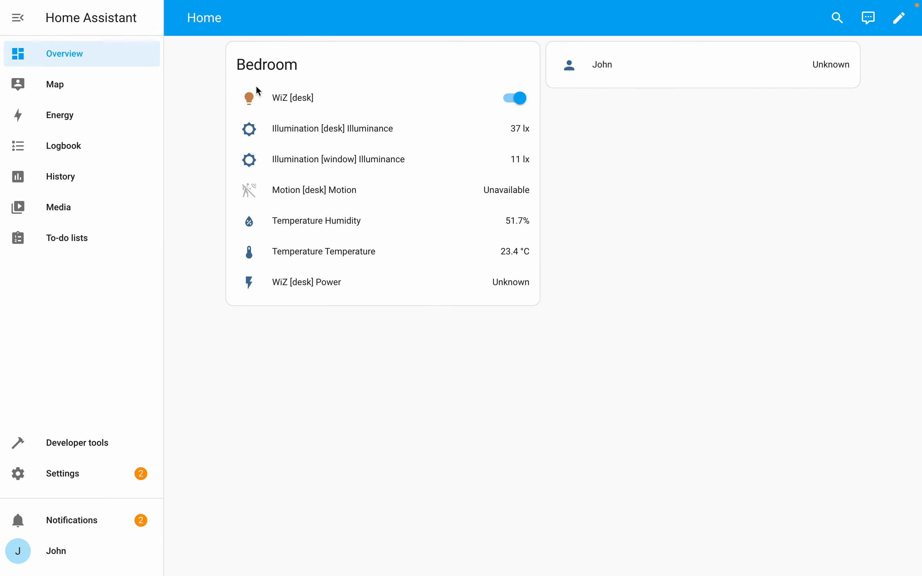
{"action": "left_click", "coordinate": [249, 98]}
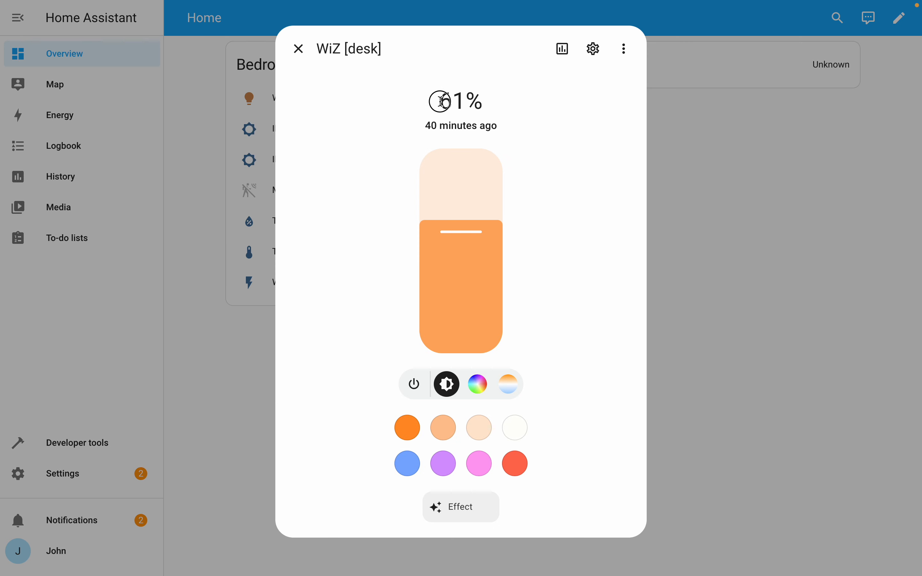
{"action": "left_click_drag", "start_coordinate": [437, 100], "coordinate": [497, 107]}
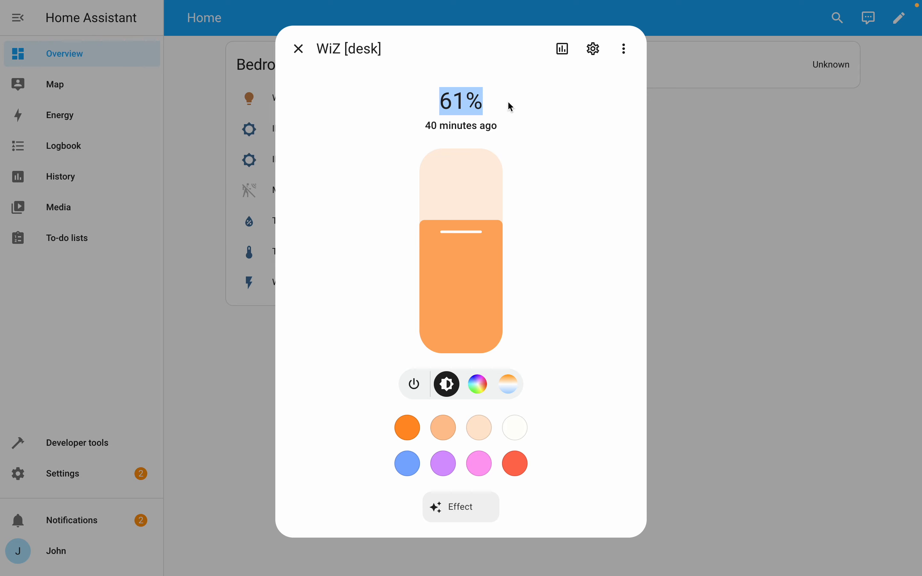
{"action": "left_click", "coordinate": [298, 48]}
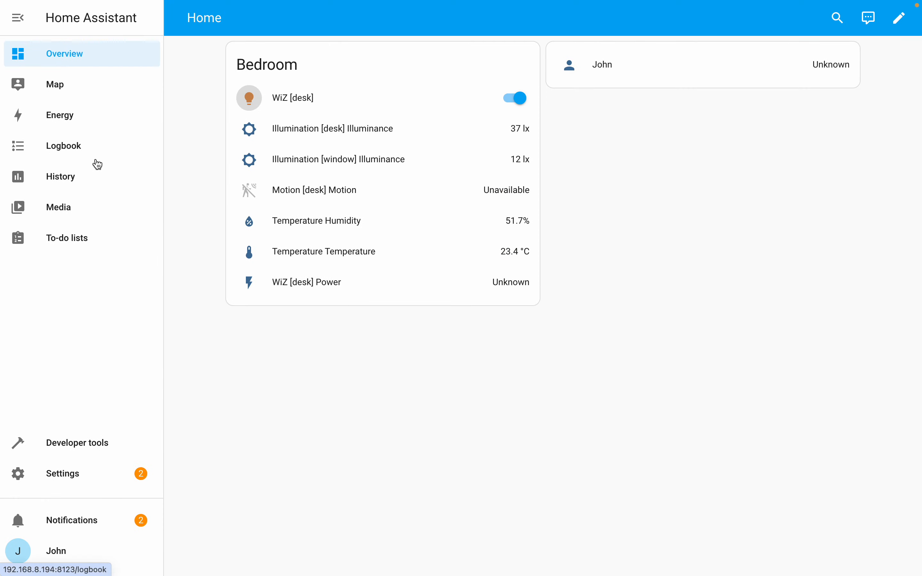
Open the automation's time-pattern run from the logbook and inspect its light condition and first If-then block in the trace
{"action": "left_click", "coordinate": [78, 152]}
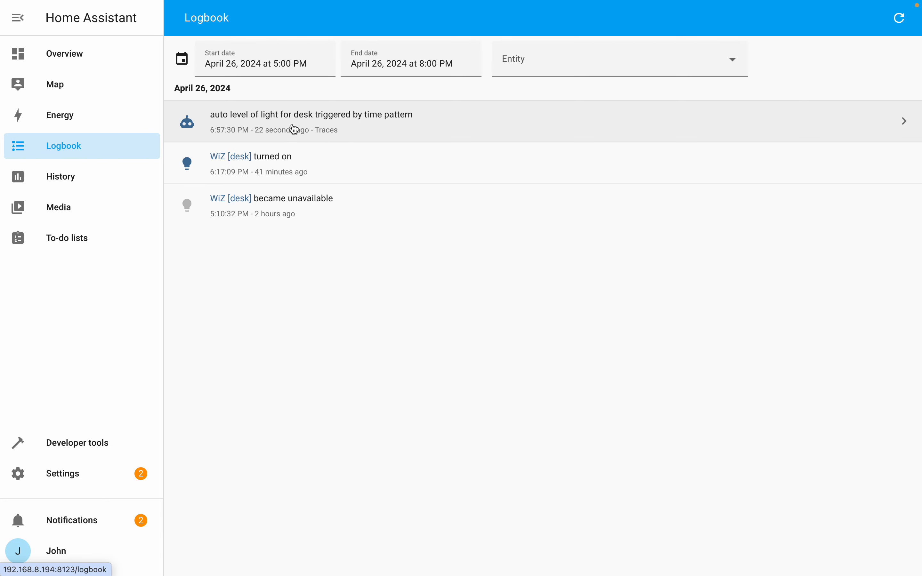
{"action": "left_click", "coordinate": [902, 126]}
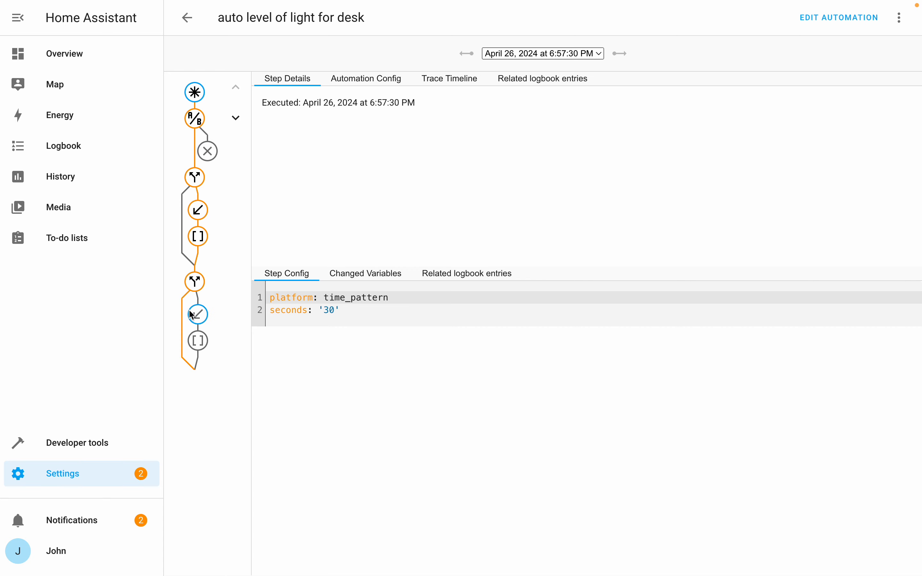
{"action": "left_click", "coordinate": [197, 125]}
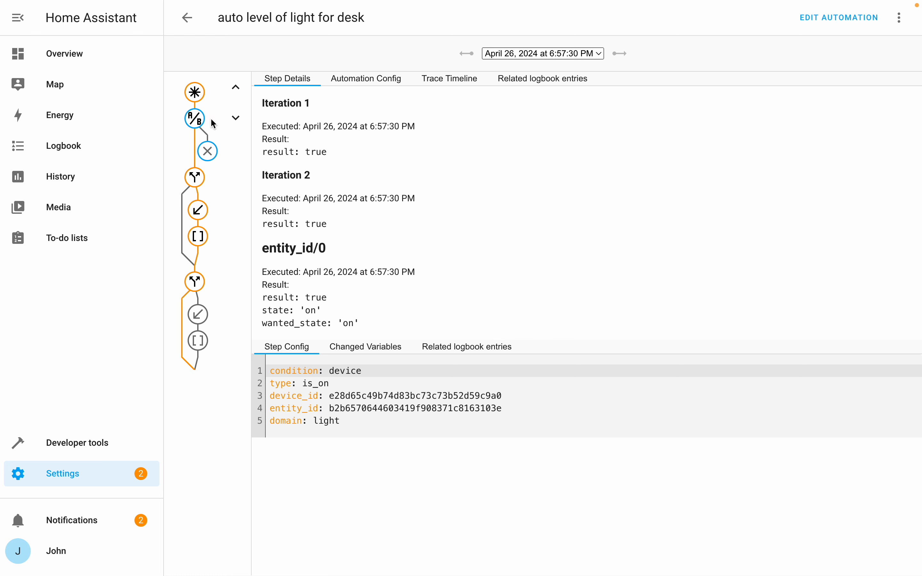
{"action": "left_click", "coordinate": [198, 183]}
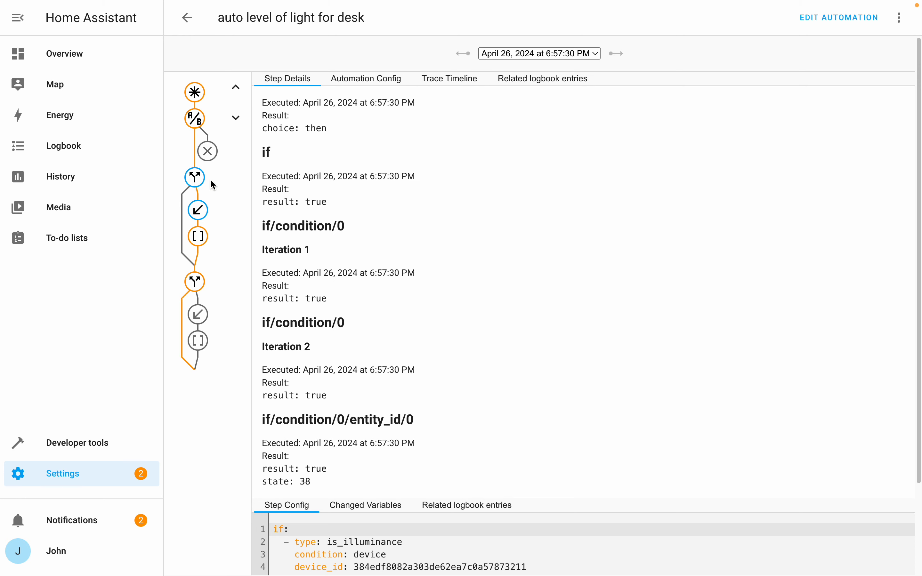
{"action": "scroll", "coordinate": [313, 312], "scroll_direction": "down", "scroll_amount": 3}
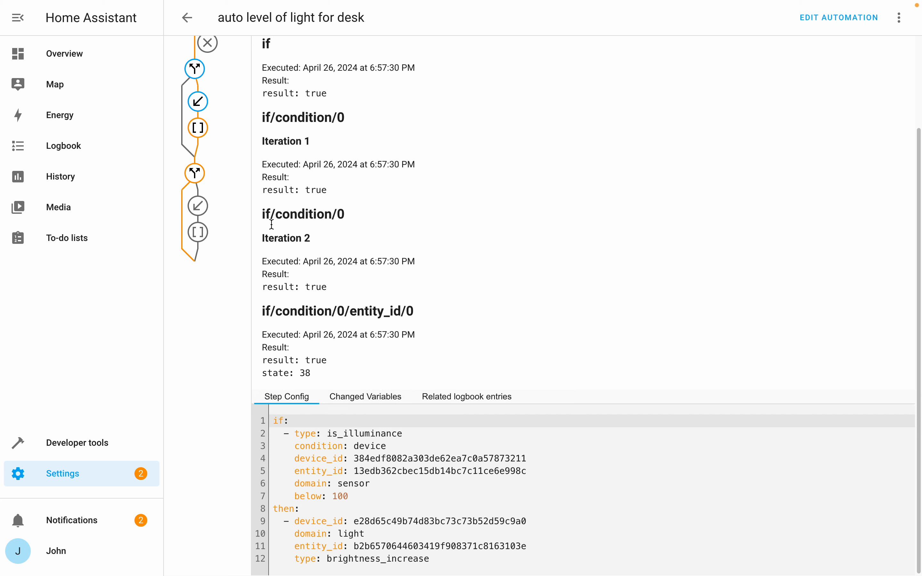
Inspect the trace's brightness increase action, its changed variables and related logbook entries, and the full automation configuration
{"action": "left_click", "coordinate": [201, 129]}
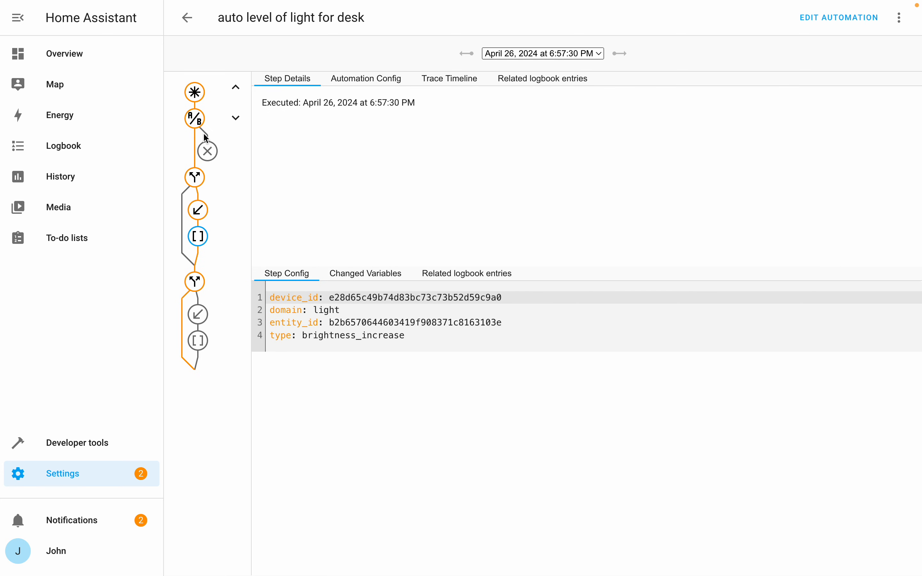
{"action": "left_click", "coordinate": [375, 277]}
{"action": "left_click", "coordinate": [447, 279]}
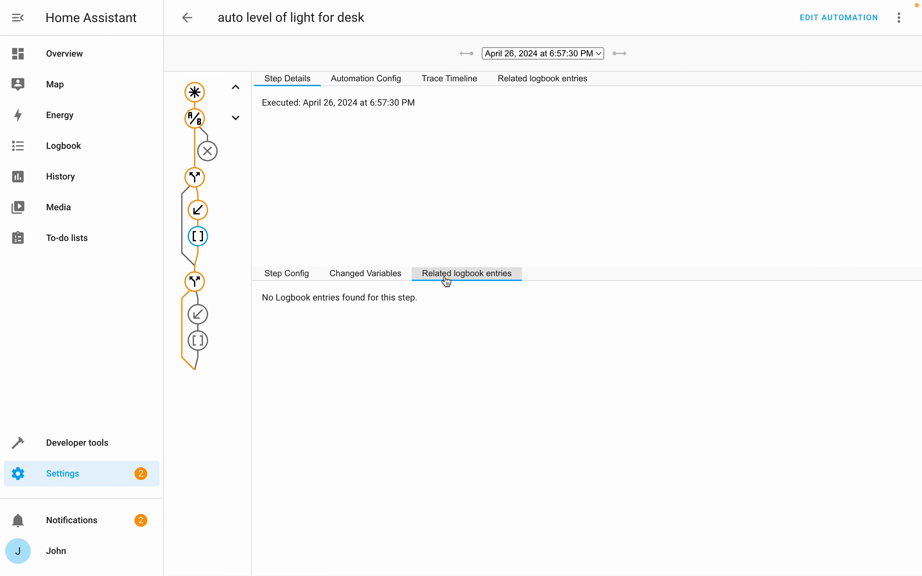
{"action": "left_click", "coordinate": [363, 86]}
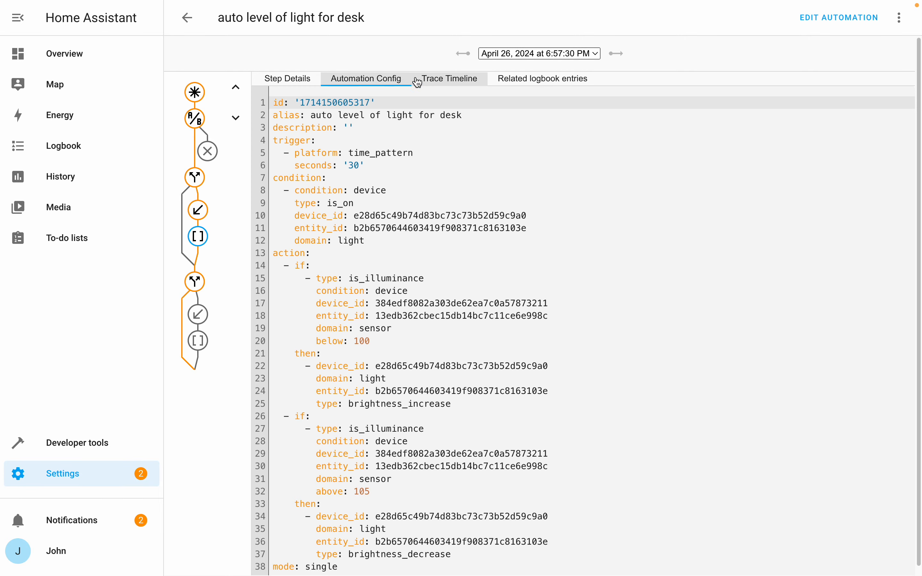
{"action": "scroll", "coordinate": [416, 249], "scroll_direction": "down", "scroll_amount": 1}
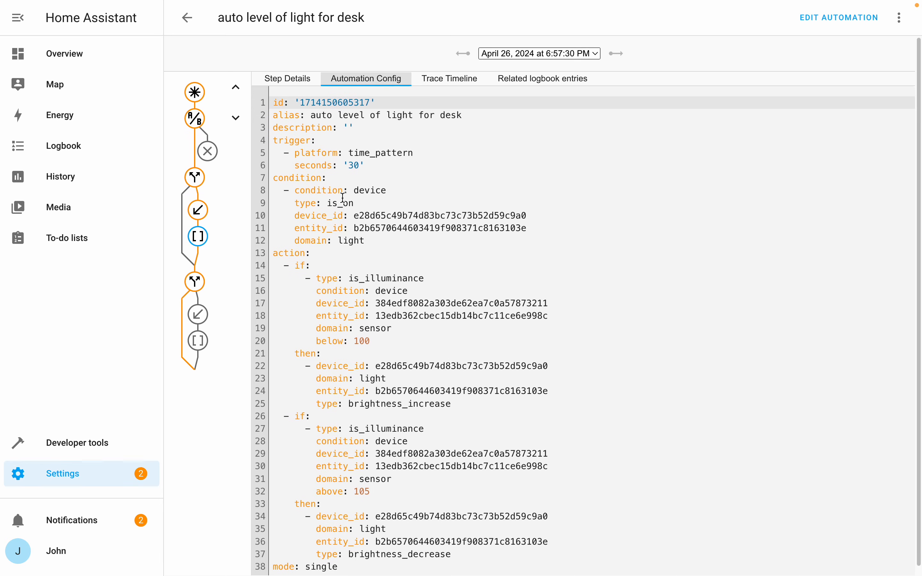
Return to the overview dashboard and recheck the desk illuminance and the WiZ [desk] brightness after the automation's run
{"action": "left_click", "coordinate": [96, 53]}
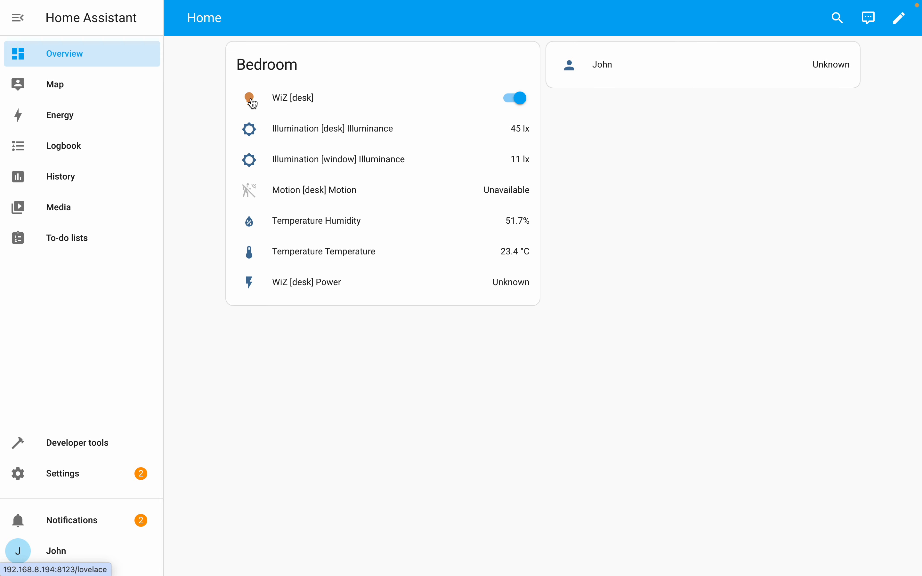
{"action": "left_click", "coordinate": [252, 134]}
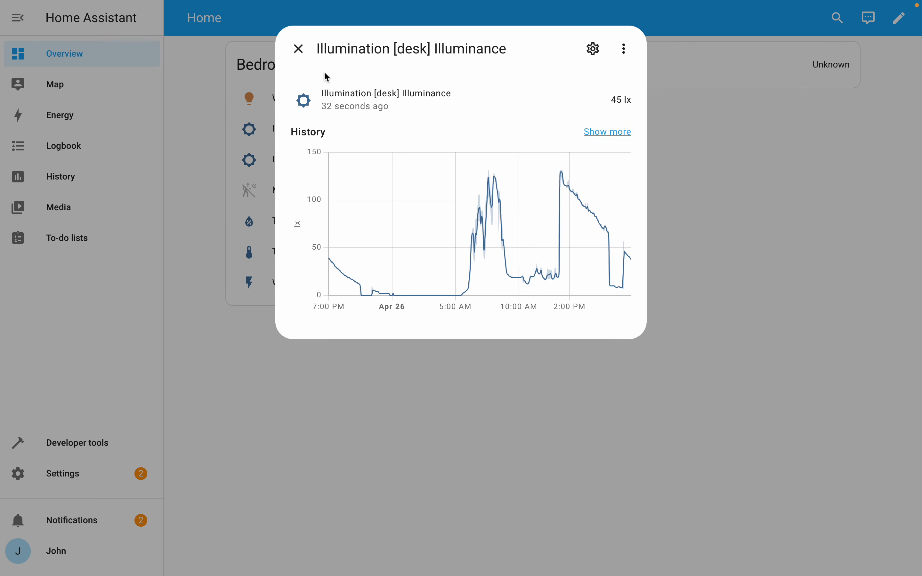
{"action": "left_click", "coordinate": [298, 48]}
{"action": "left_click", "coordinate": [249, 99]}
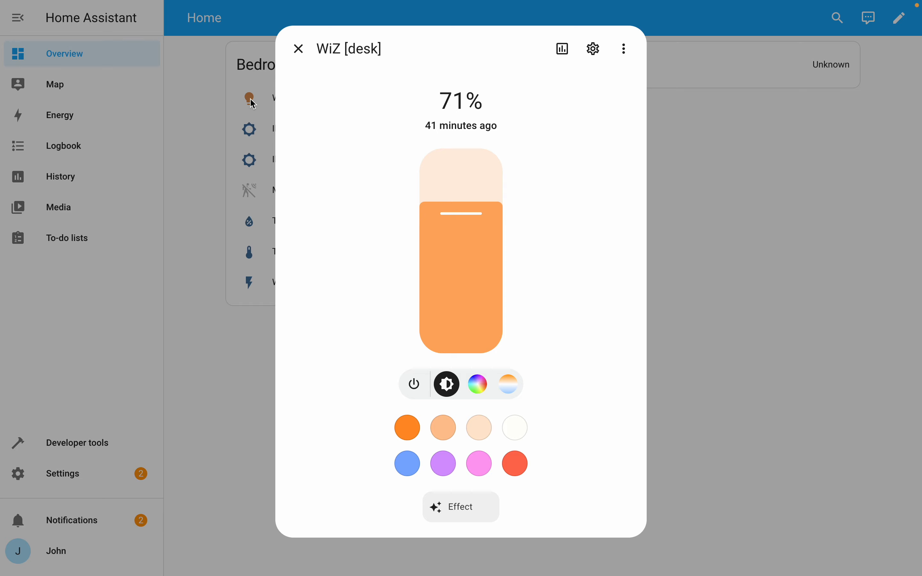
{"action": "left_click", "coordinate": [438, 106]}
{"action": "left_click_drag", "start_coordinate": [438, 105], "coordinate": [486, 104]}
{"action": "left_click", "coordinate": [299, 49]}
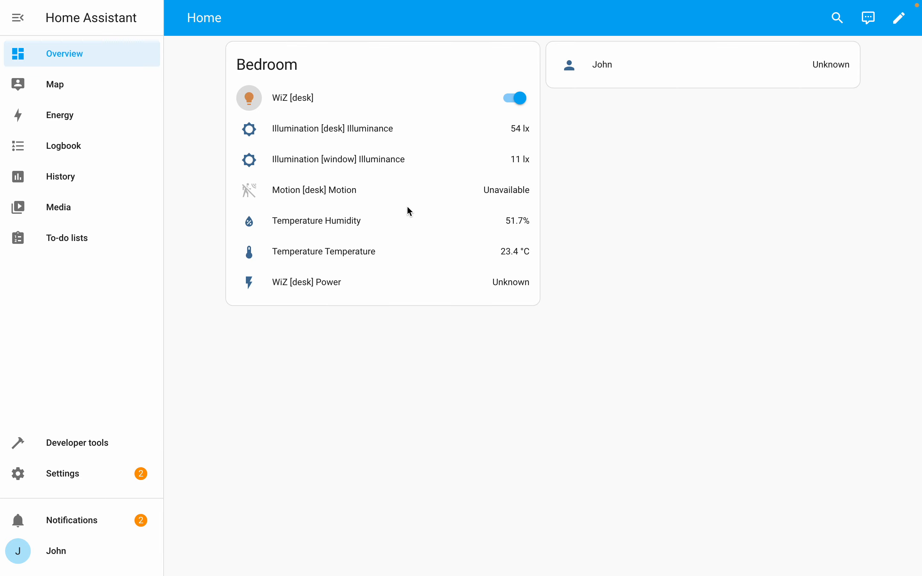
Examine the WiZ [desk] light's history and related items, and review its device page
{"action": "left_click", "coordinate": [250, 100]}
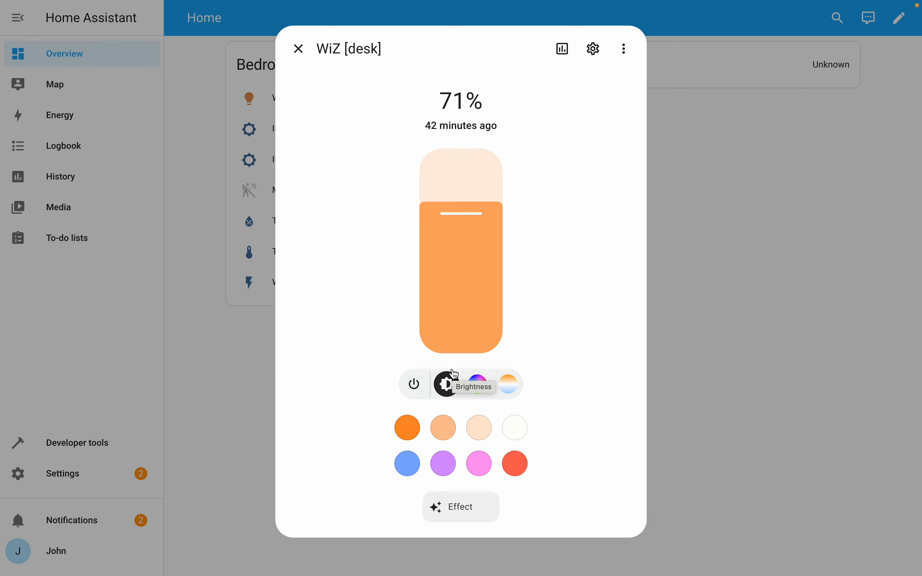
{"action": "left_click", "coordinate": [563, 48]}
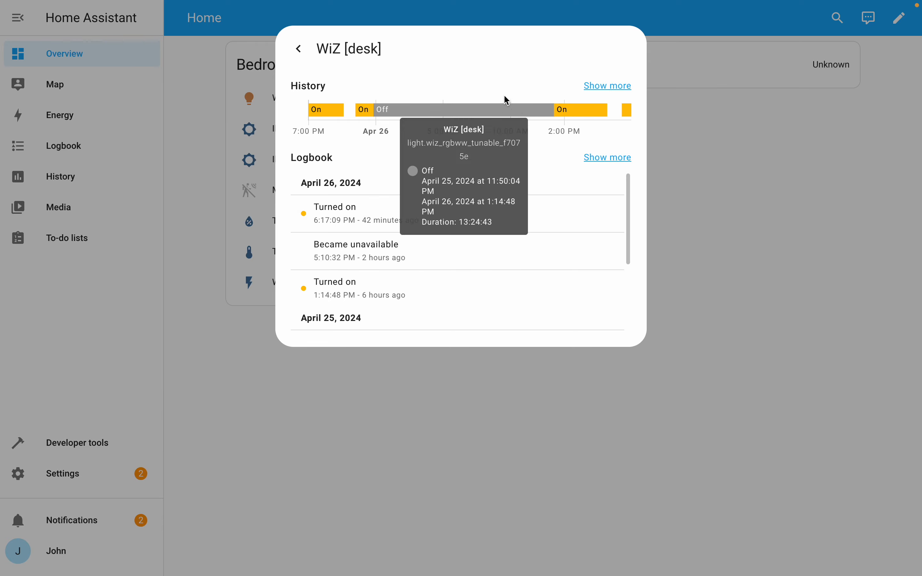
{"action": "left_click", "coordinate": [299, 49]}
{"action": "left_click", "coordinate": [624, 48]}
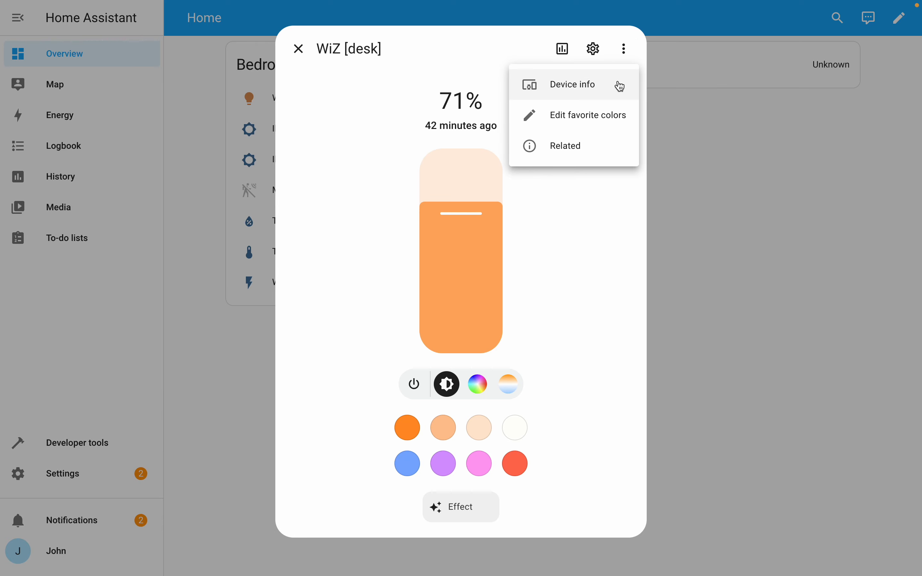
{"action": "left_click", "coordinate": [579, 162]}
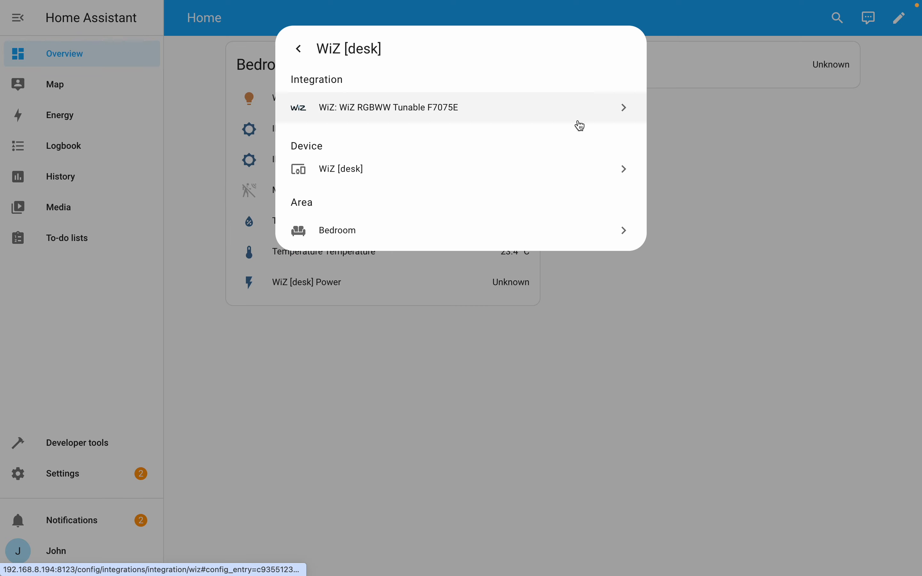
{"action": "left_click", "coordinate": [569, 170]}
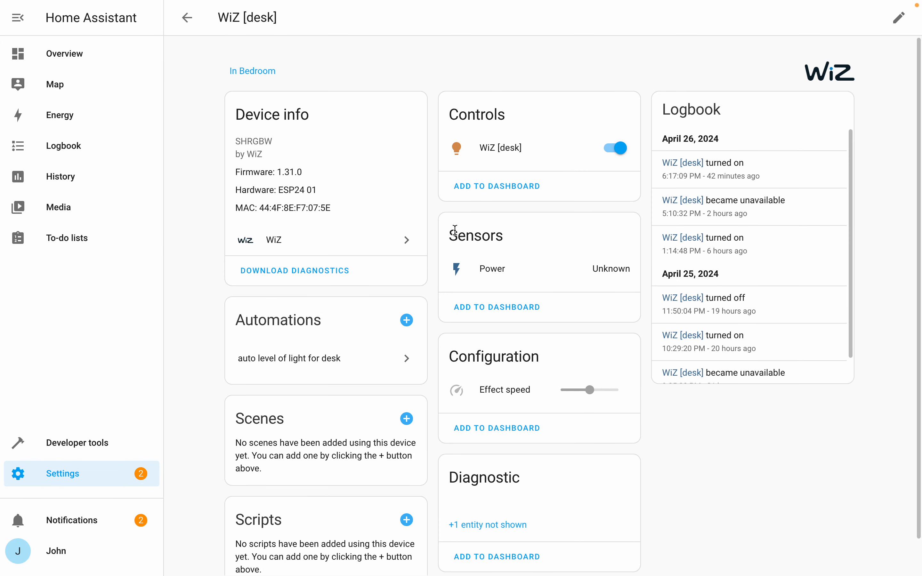
{"action": "scroll", "coordinate": [454, 228], "scroll_direction": "down", "scroll_amount": 1}
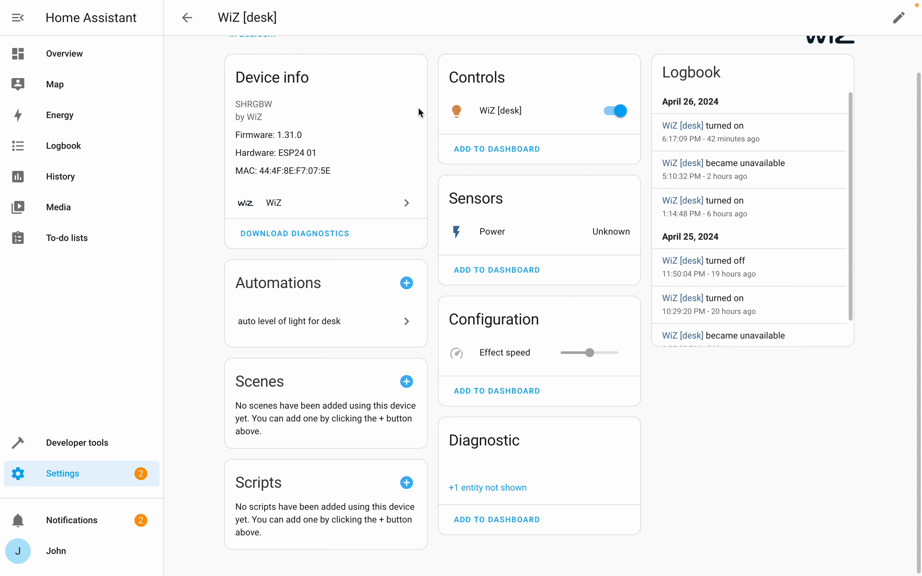
Go back to the overview dashboard and compare the WiZ [desk] brightness with the current desk illuminance reading
{"action": "left_click", "coordinate": [155, 55]}
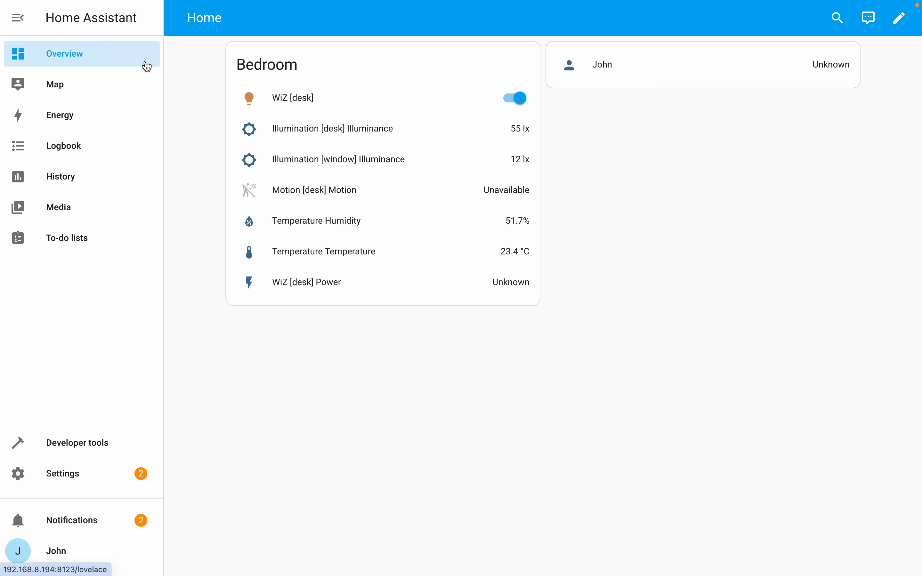
{"action": "left_click", "coordinate": [250, 100]}
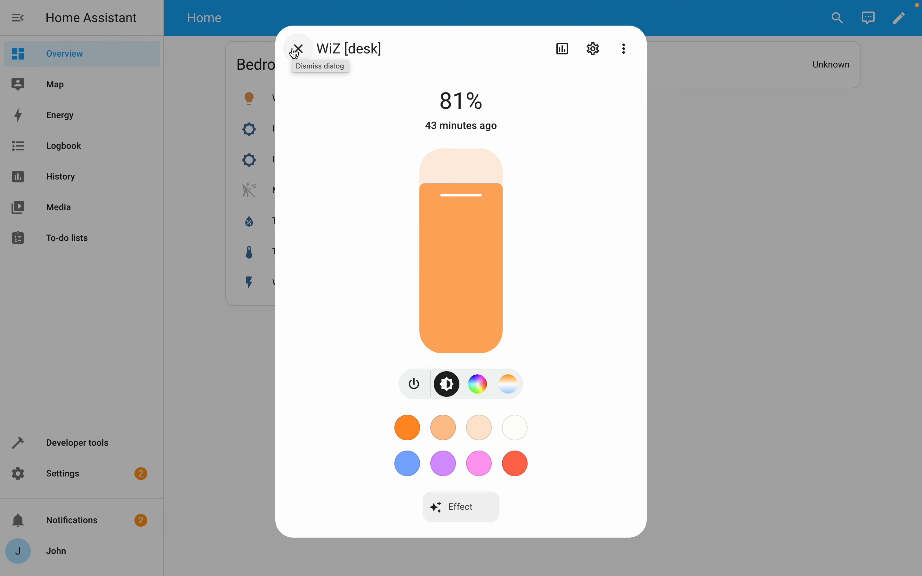
{"action": "left_click", "coordinate": [299, 48]}
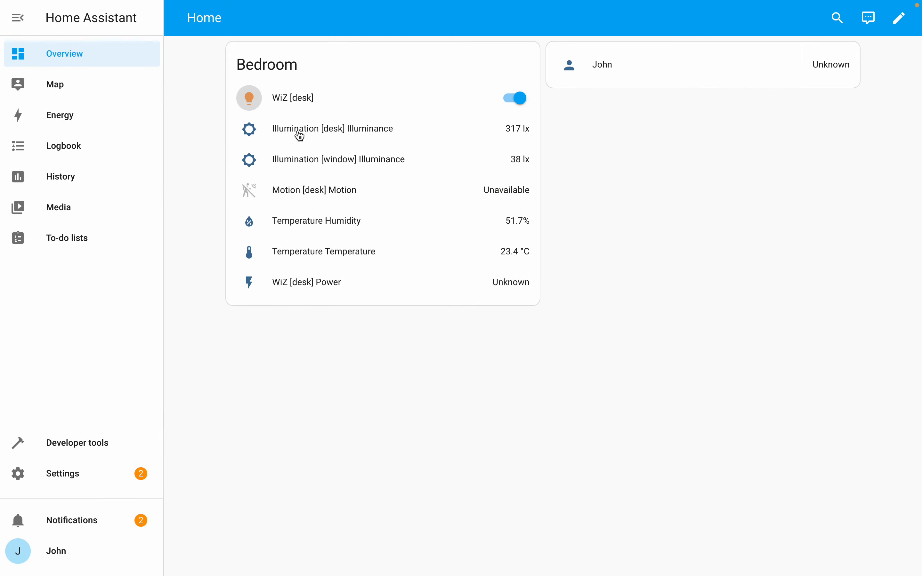
{"action": "left_click", "coordinate": [335, 129]}
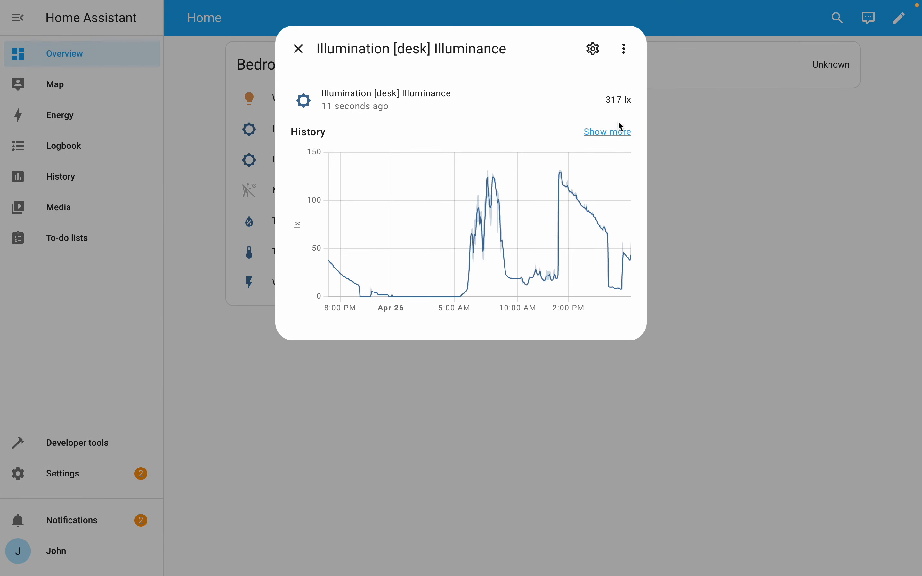
{"action": "double_click", "coordinate": [619, 98]}
{"action": "left_click", "coordinate": [307, 58]}
{"action": "left_click", "coordinate": [250, 99]}
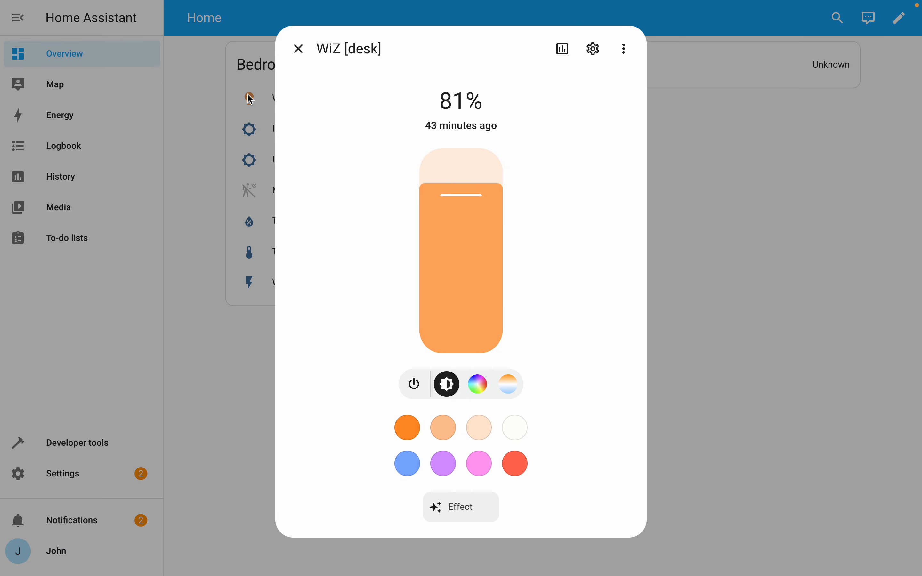